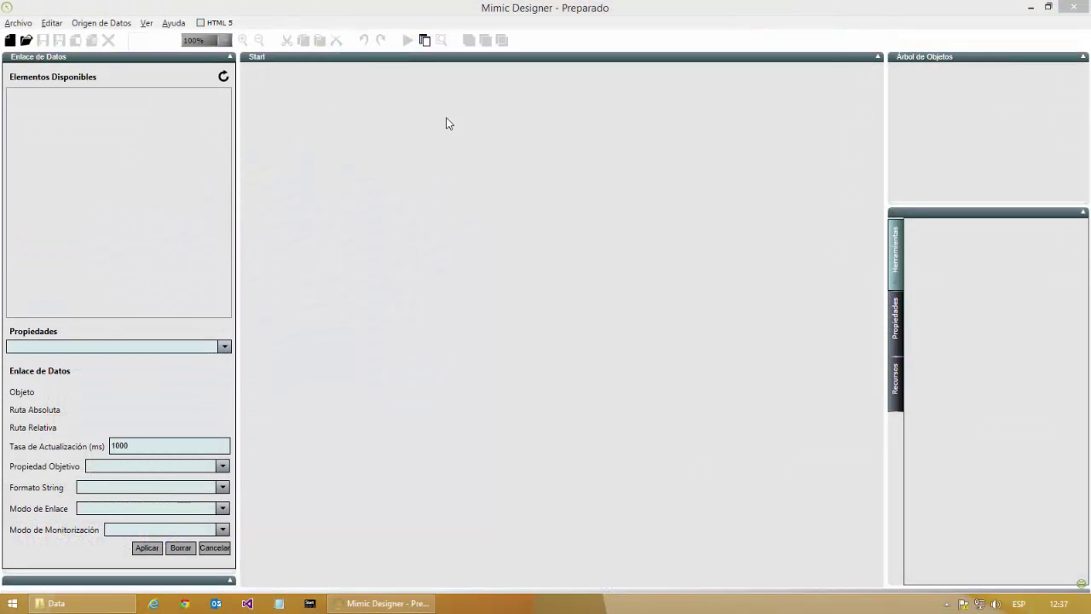
- Create a new document of type "Mimic" with a Lienzo layout, named "Canvas Mimics"
left_click(10, 42)
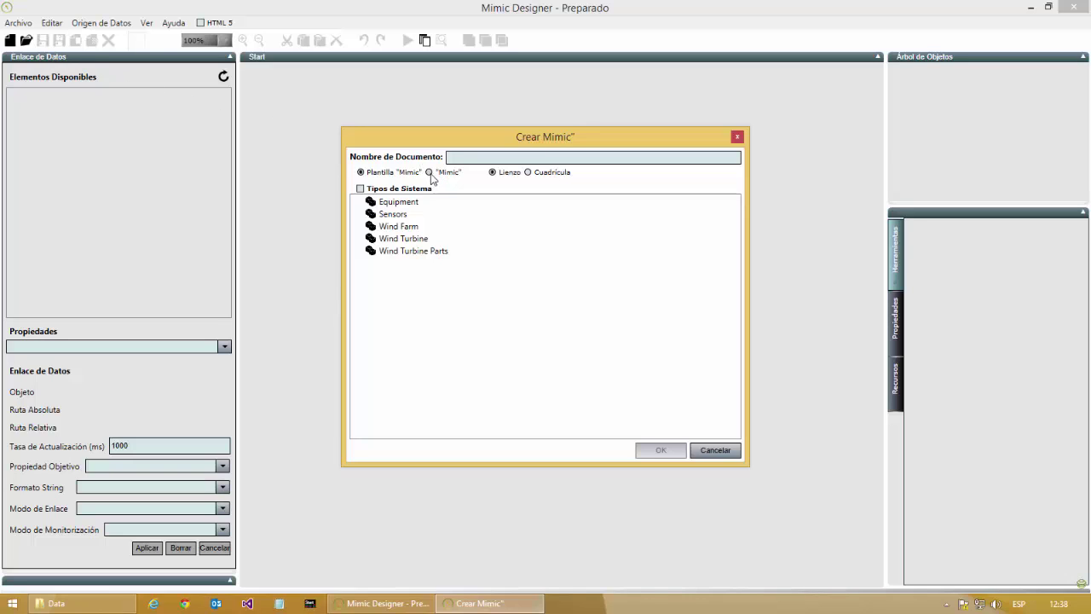
left_click(429, 172)
left_click(461, 158)
type("Ca")
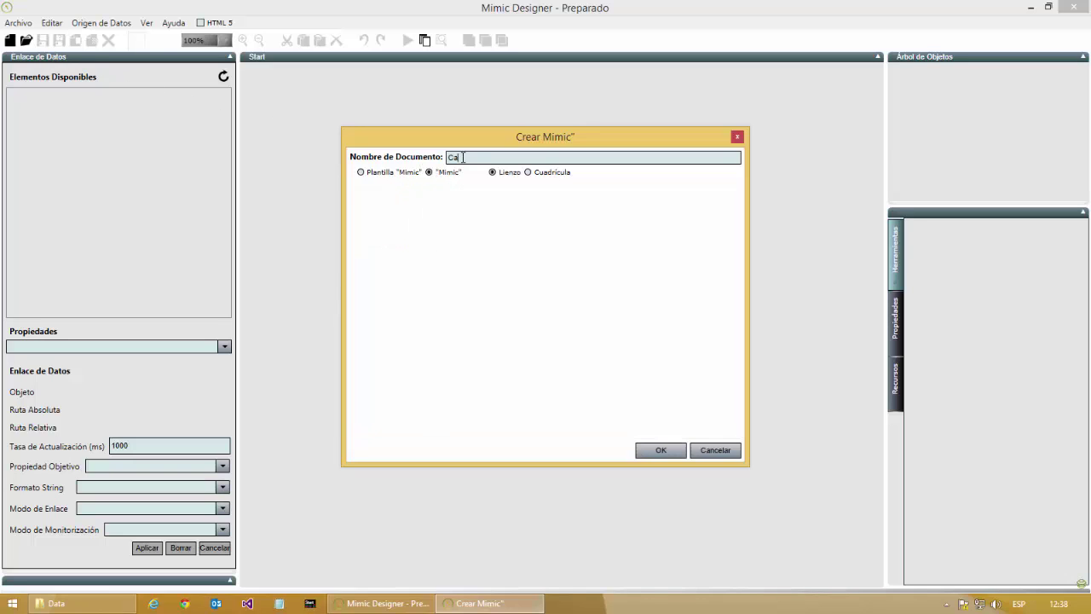
type("nvas Mimics")
left_click(650, 450)
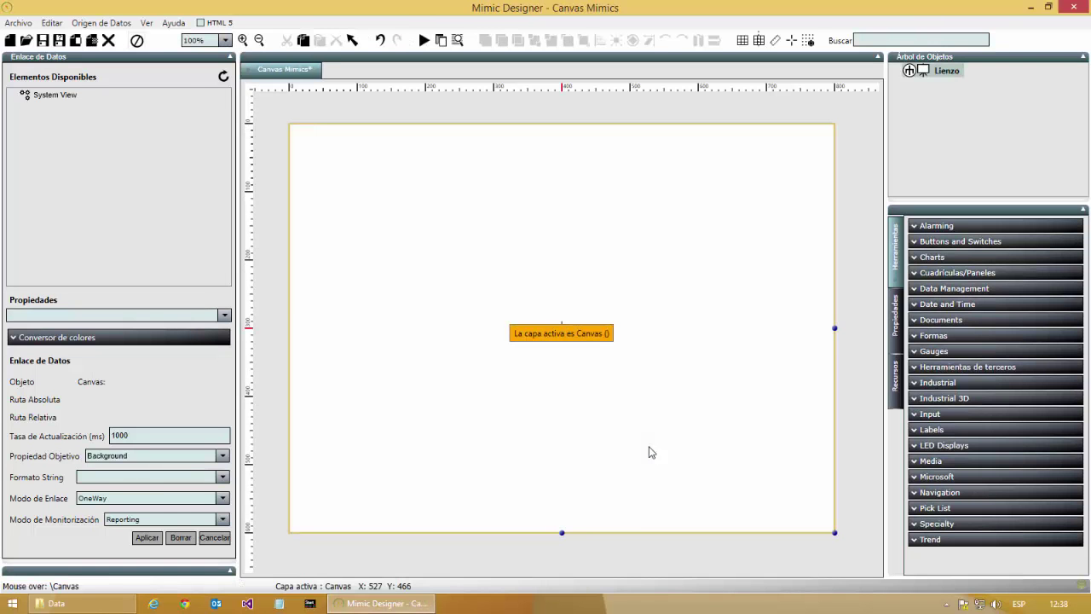
- Close the Enlace de Datos, Registro de Actividad and Árbol de Objetos panels, and widen the remaining Herramientas panel
right_click(157, 62)
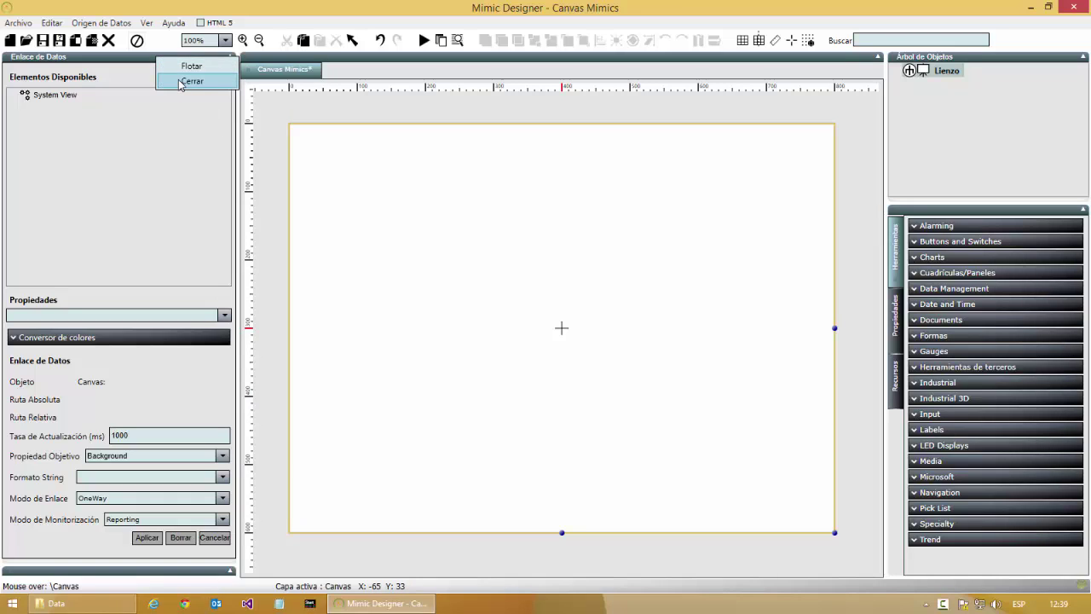
left_click(181, 82)
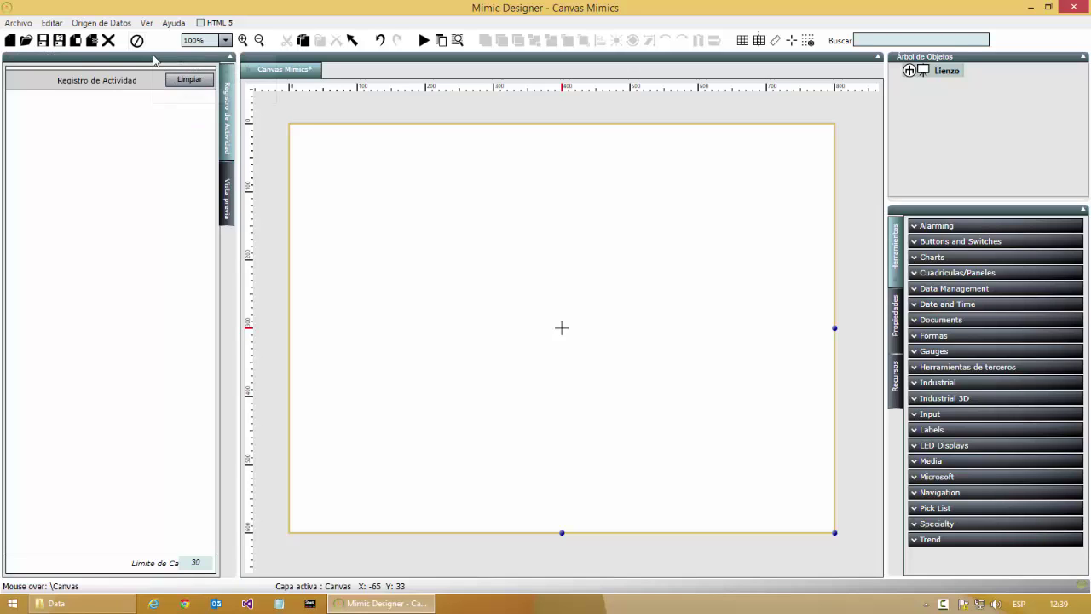
right_click(155, 60)
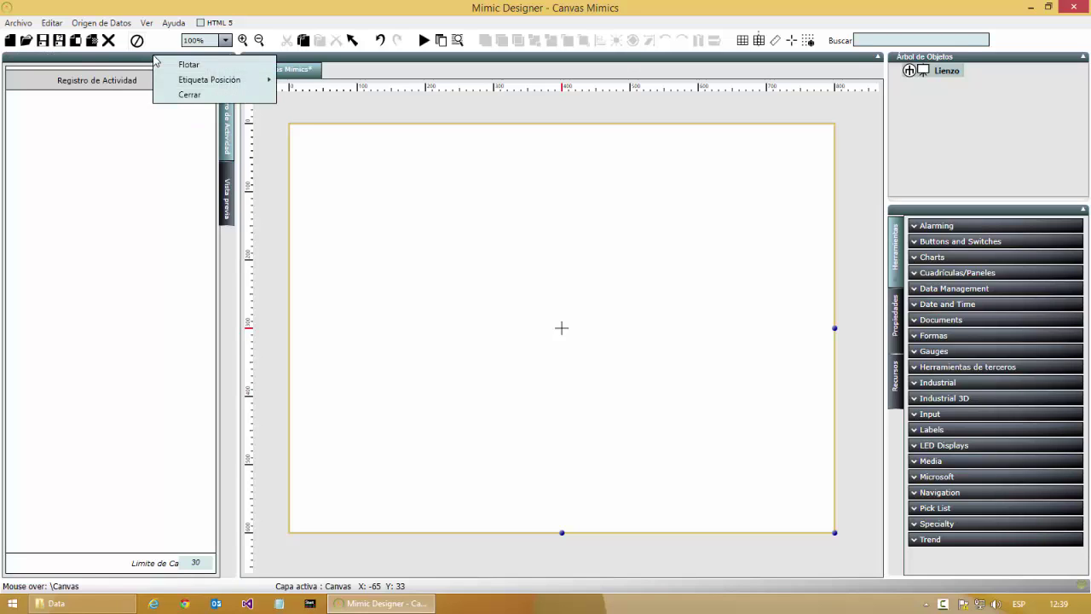
left_click(183, 95)
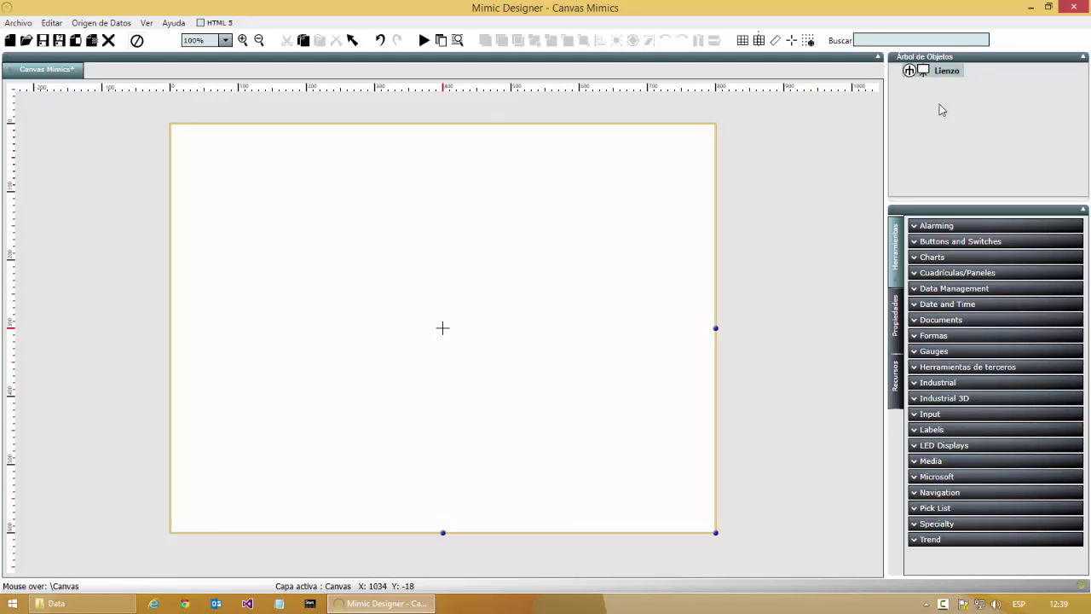
right_click(1007, 58)
left_click(1018, 85)
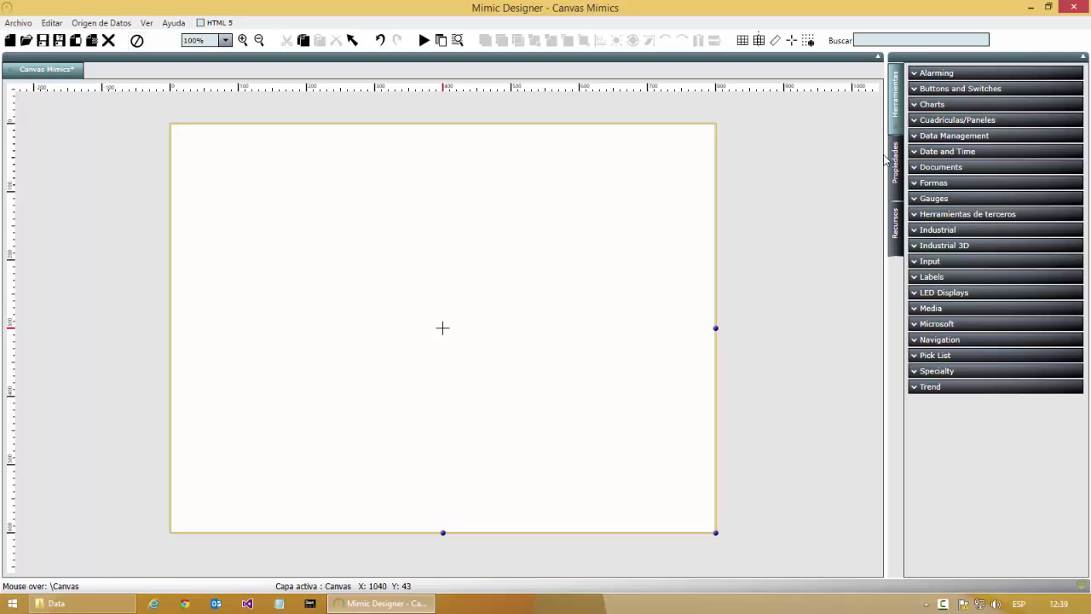
left_click_drag(885, 153, 704, 154)
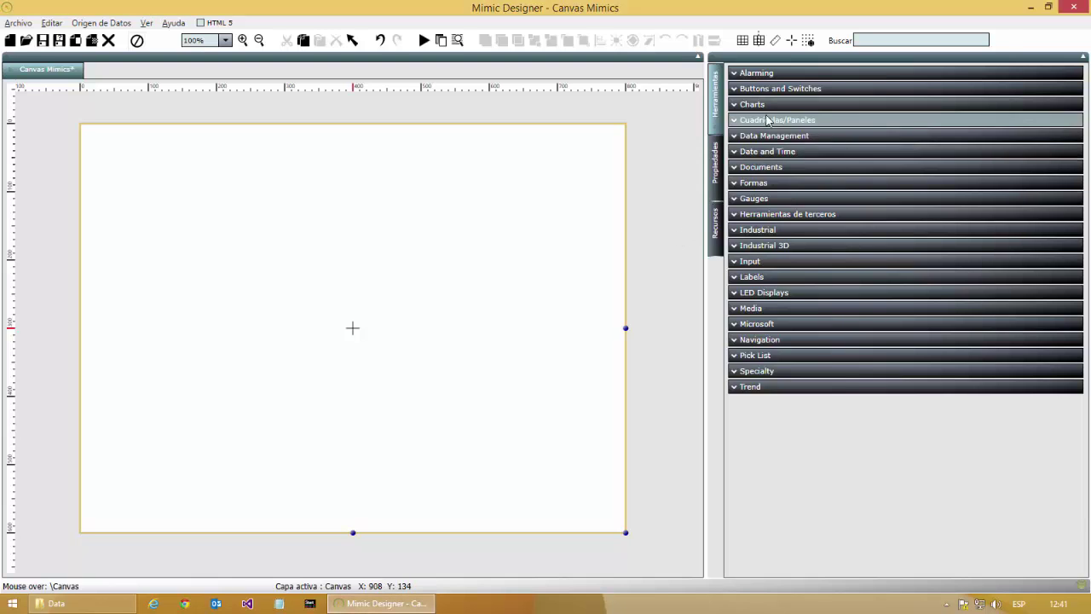
- Draw a Cuadrícula grid about 774 by 145 along the lower edge of the canvas
left_click(767, 120)
left_click(767, 156)
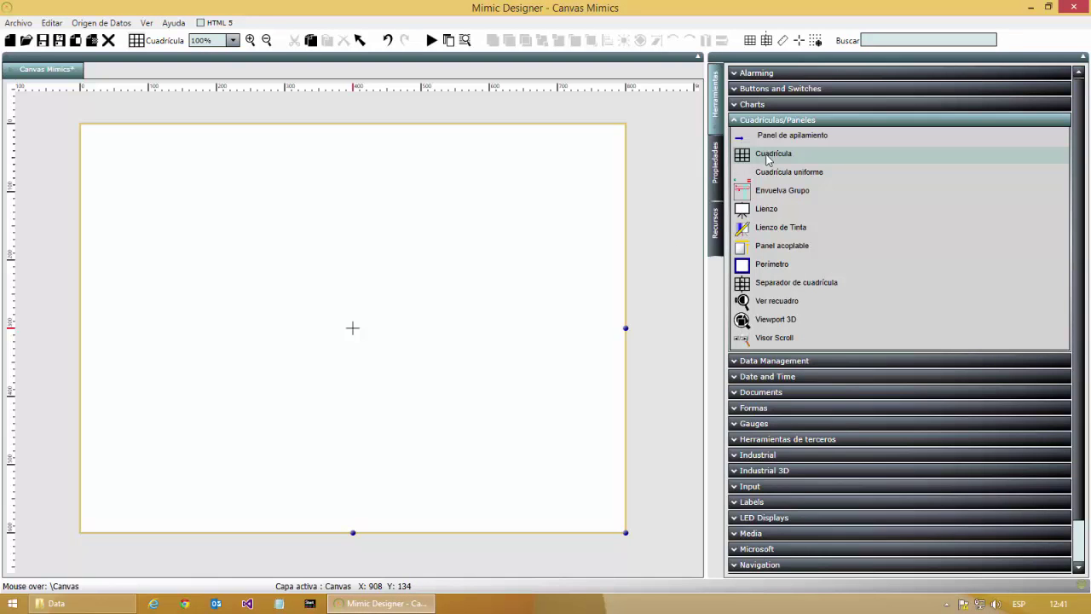
mouse_move(91, 427)
left_mouse_down()
mouse_move(555, 526)
mouse_move(619, 526)
left_mouse_up()
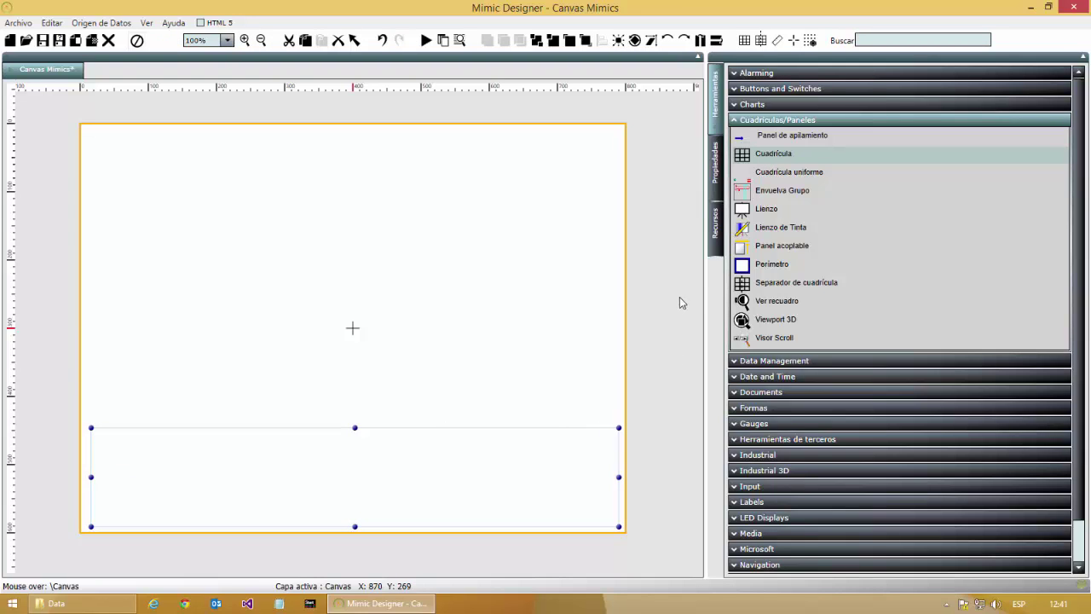
- Set the grid's width to 800 and its height to 125
left_click(717, 174)
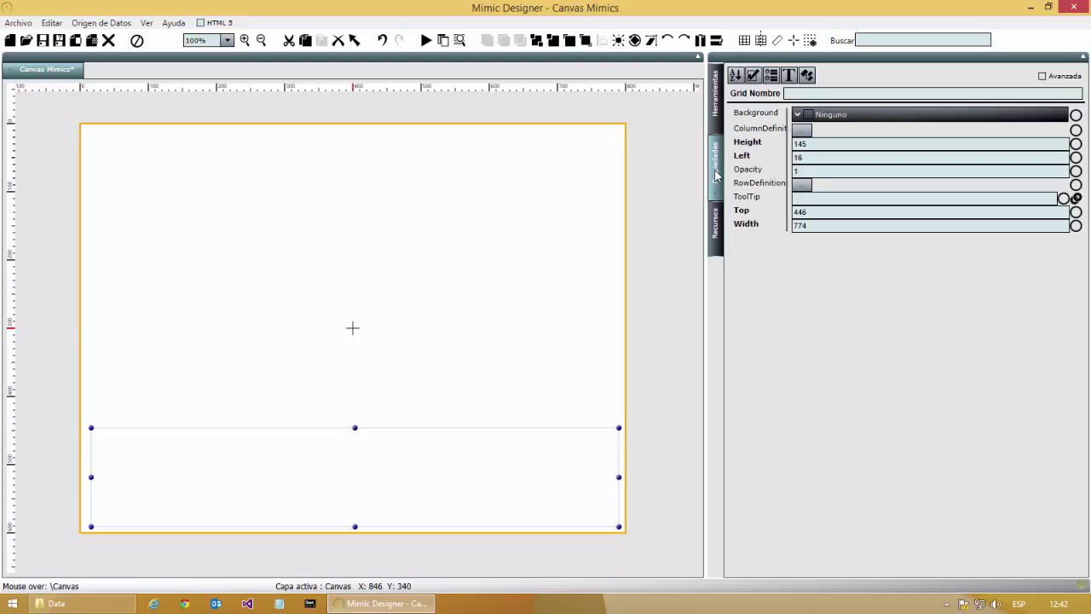
double_click(792, 225)
type("800")
key("Return")
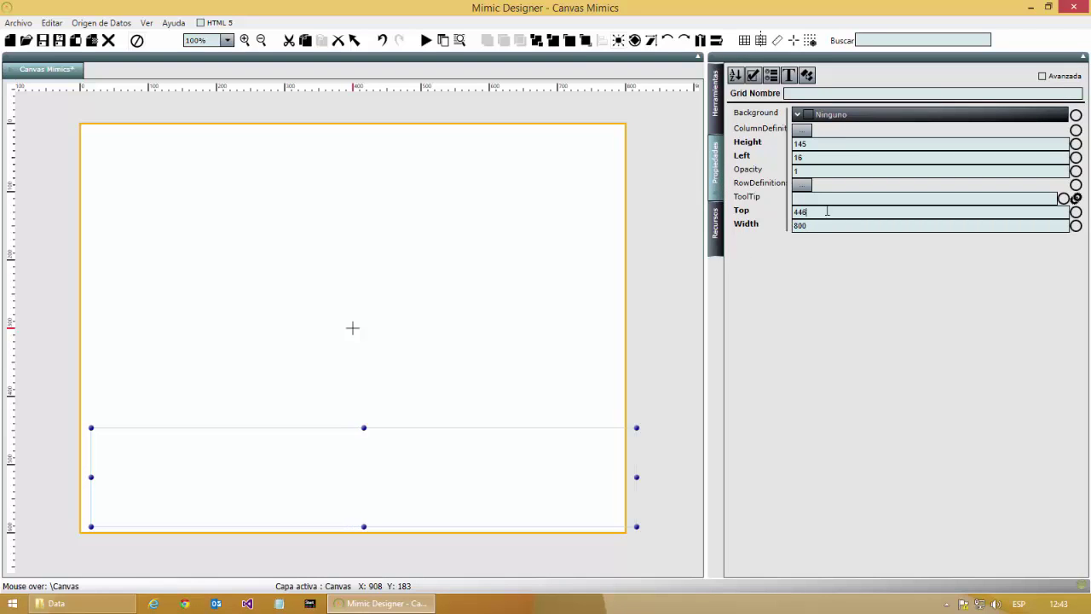
double_click(826, 145)
type("125")
key("Return")
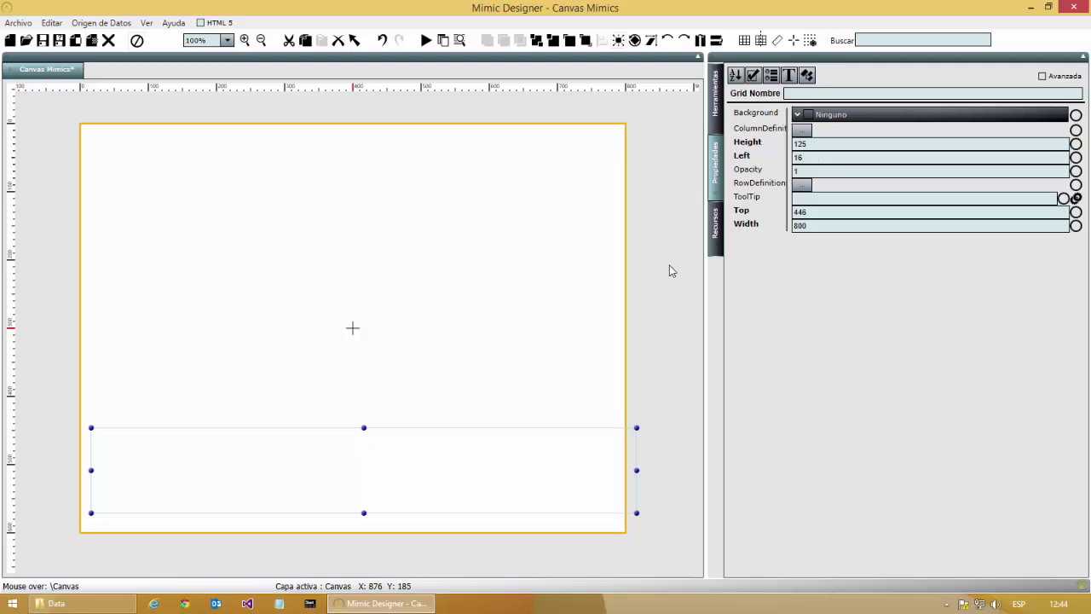
- Position the grid at Left 0 and Top 475
double_click(824, 157)
type("0")
key("Tab")
double_click(814, 211)
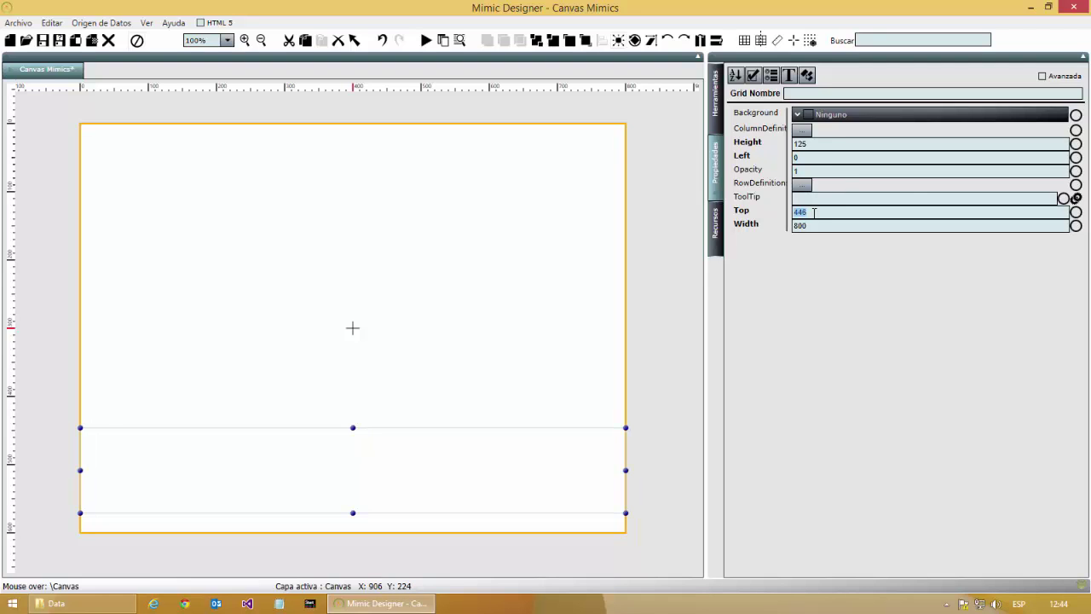
type("475")
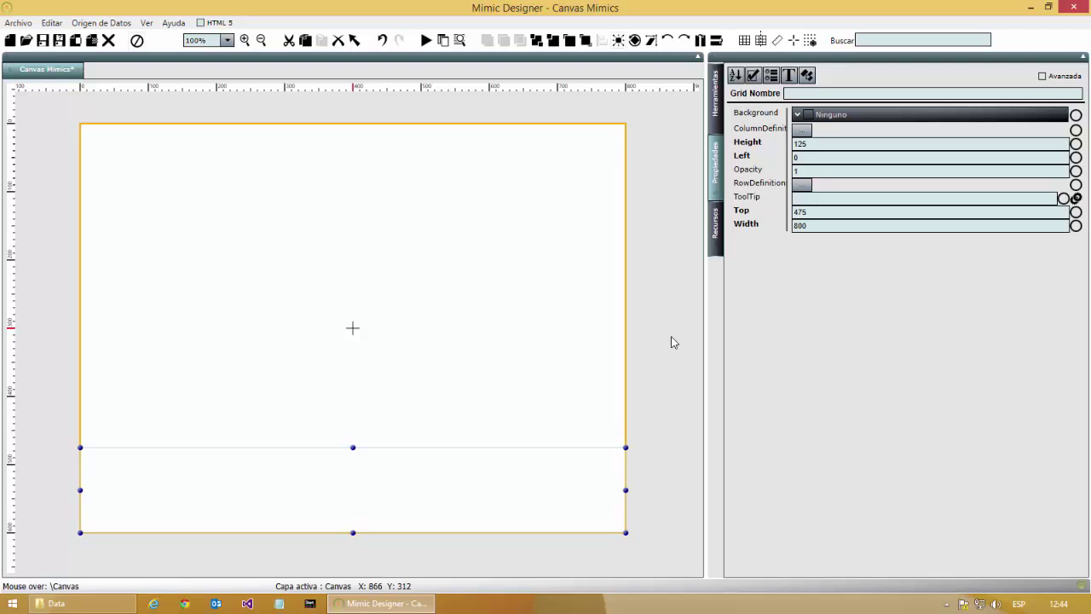
- Make the grid the active layer and divide it into three columns and three rows
right_click(450, 482)
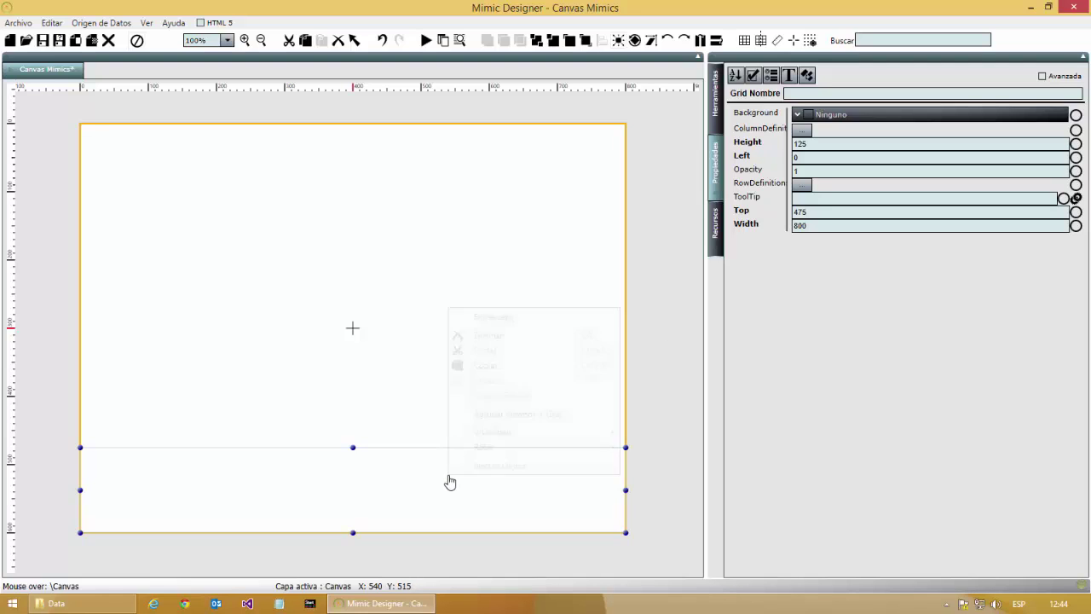
left_click(512, 317)
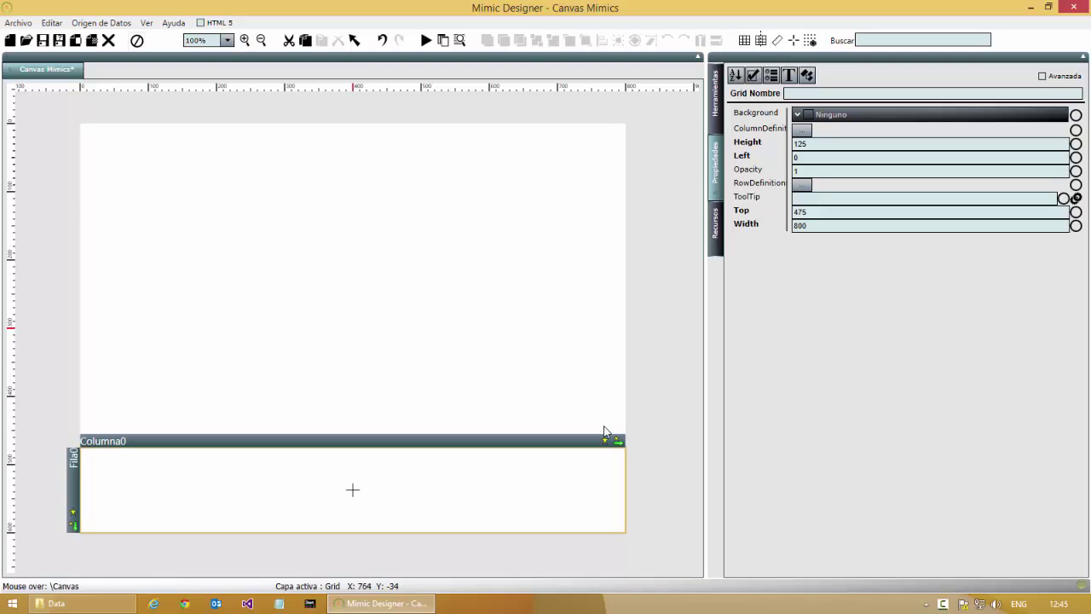
left_click(619, 442)
left_click(619, 442)
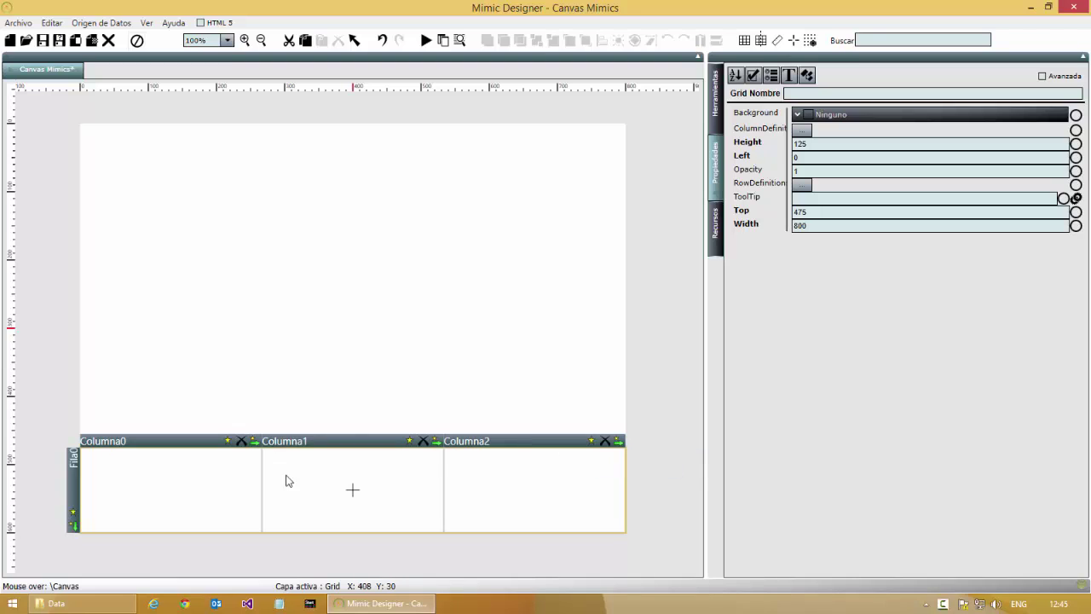
left_click(74, 527)
left_click(74, 526)
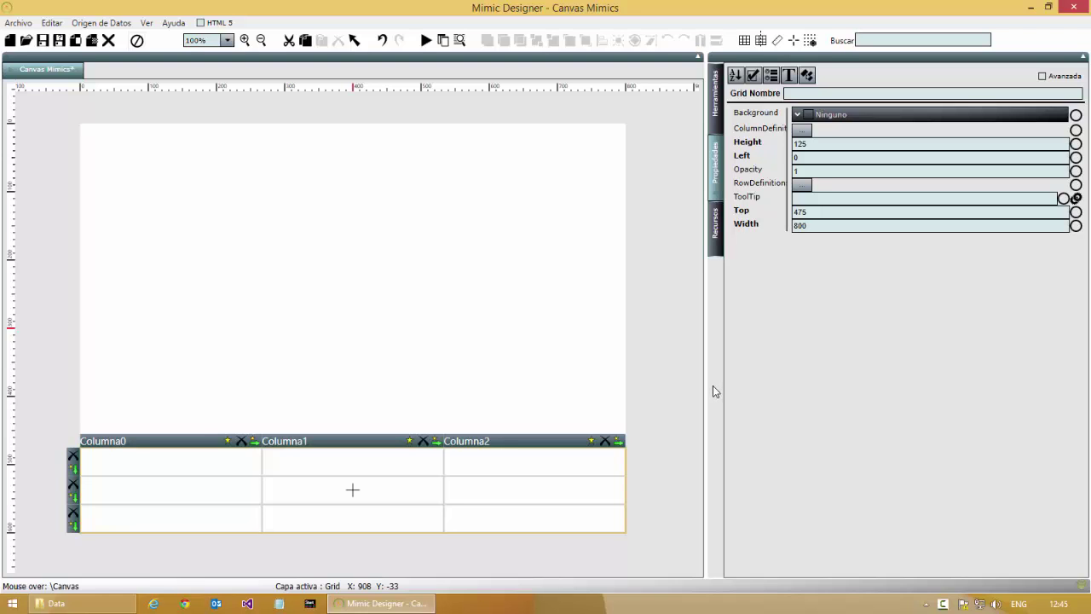
- Give the grid a solid dark grey background with slightly reduced opacity, #E6424242
left_click(921, 113)
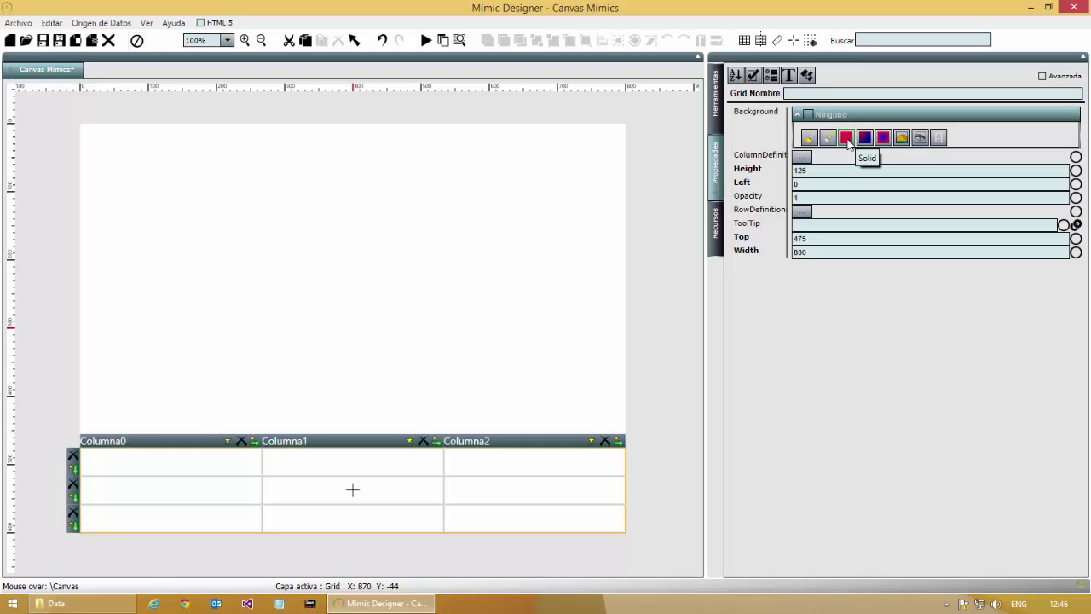
left_click(847, 138)
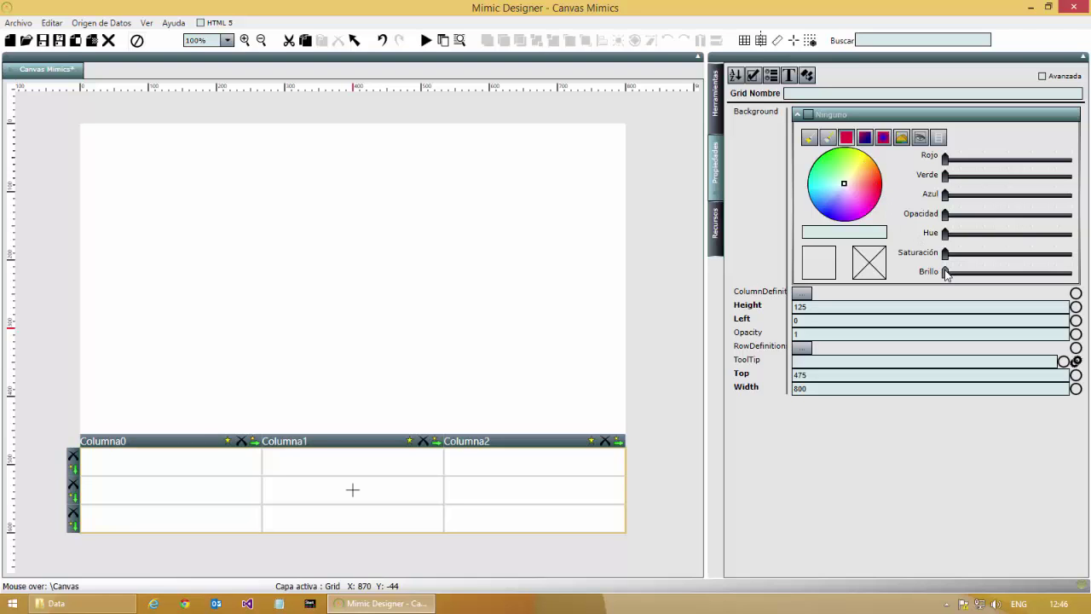
left_click_drag(946, 273, 978, 274)
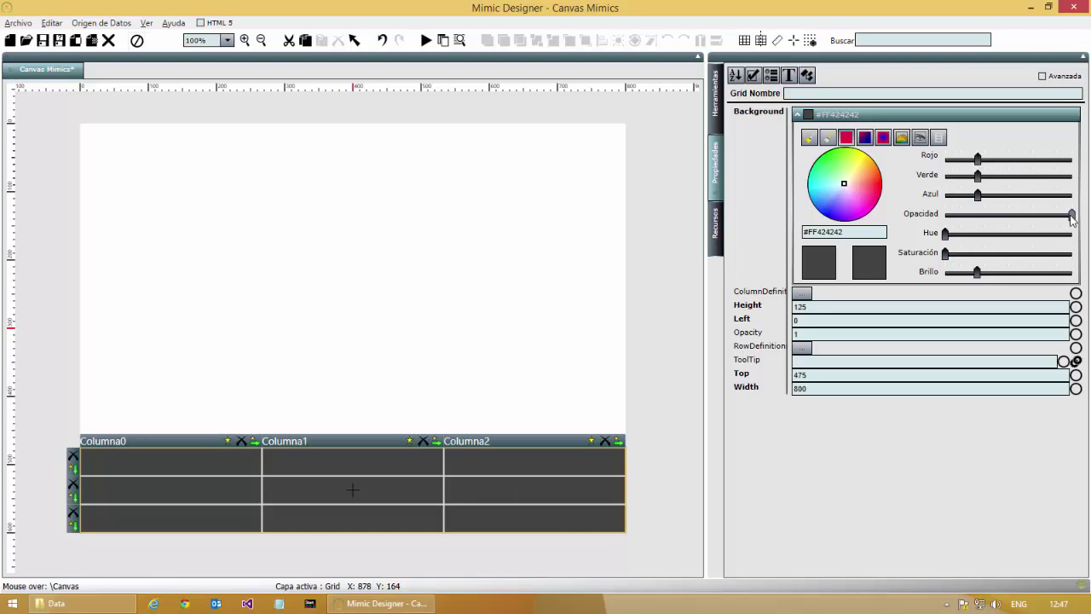
left_click_drag(1072, 219, 1059, 219)
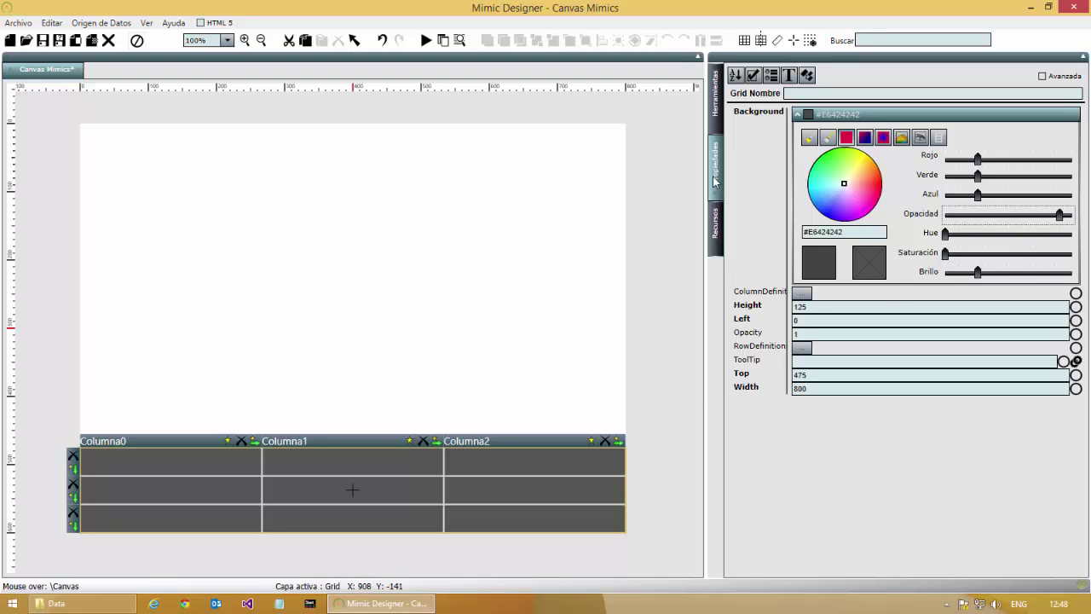
- Place a Bloque de texto about 110 by 22 in the grid's first-row cell of Columna0
left_click(715, 98)
left_click(755, 120)
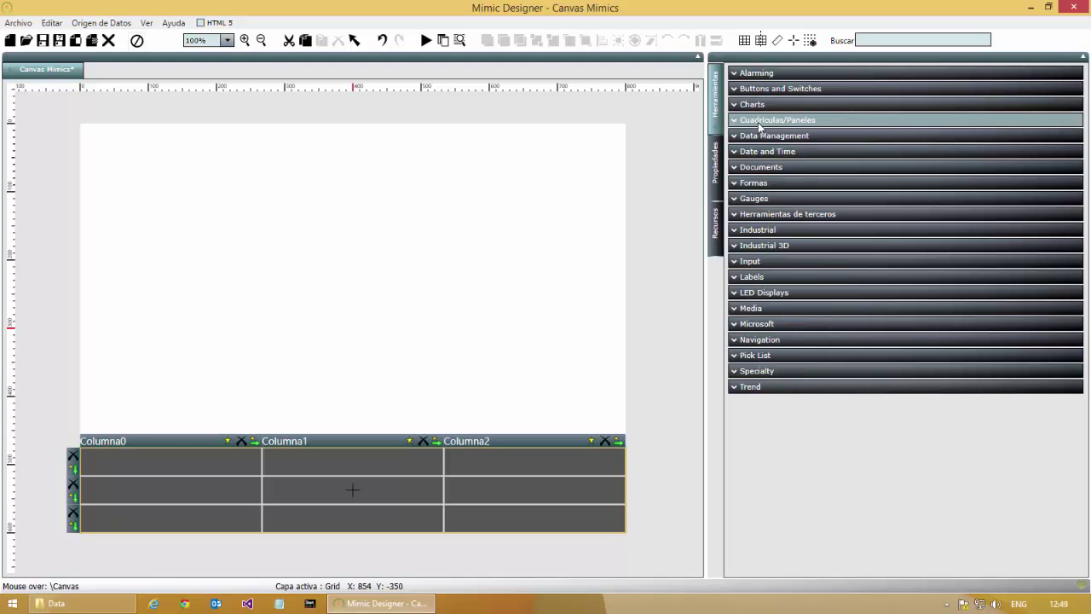
left_click(763, 324)
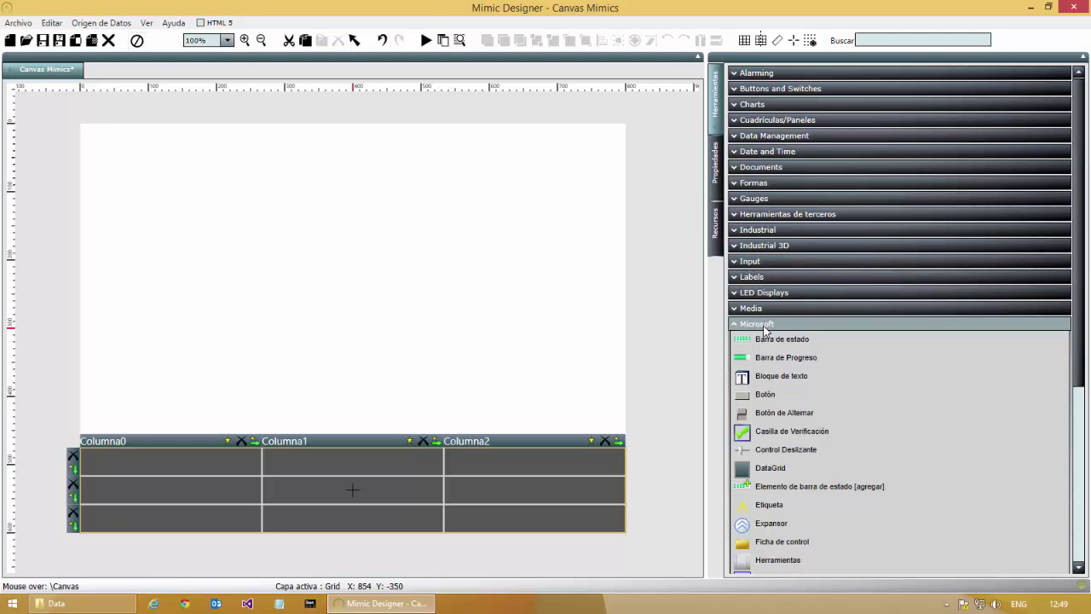
left_click(740, 376)
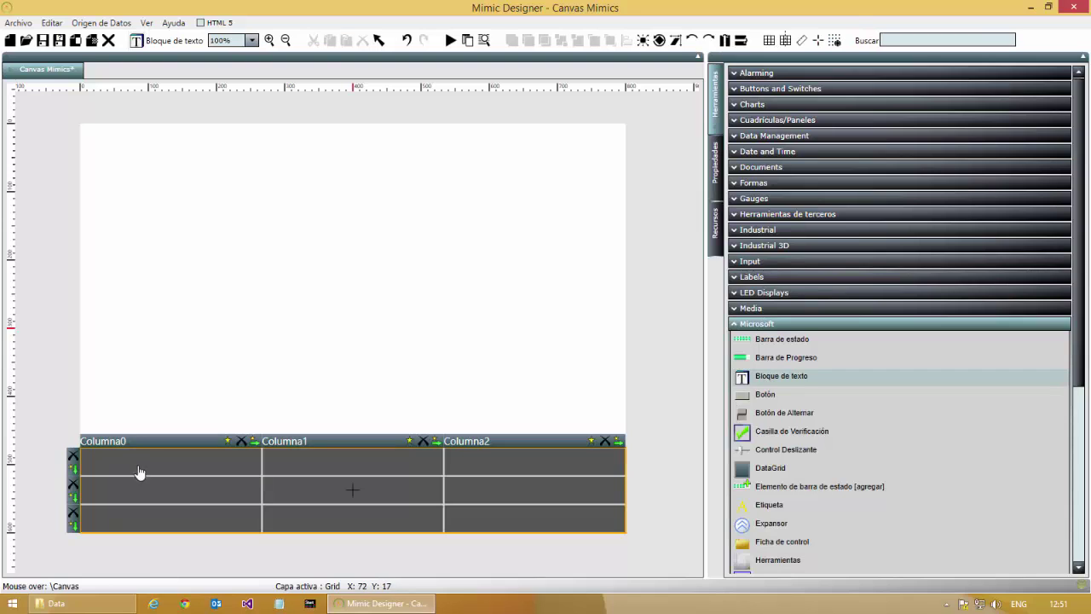
left_click_drag(128, 458, 205, 473)
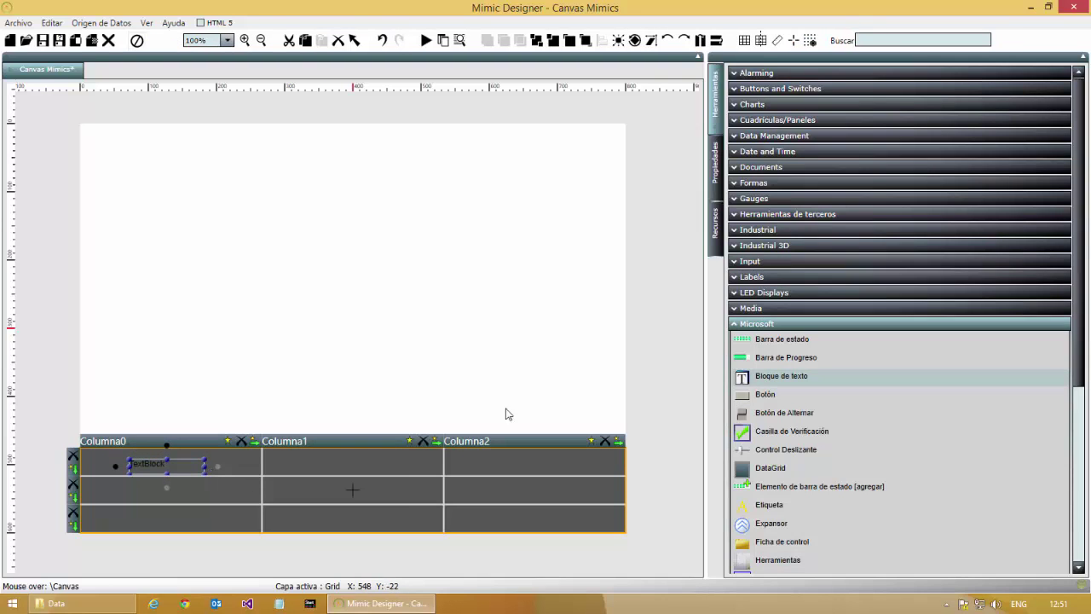
- Set the font size of the new text block to 24
left_click(715, 179)
left_click(816, 172)
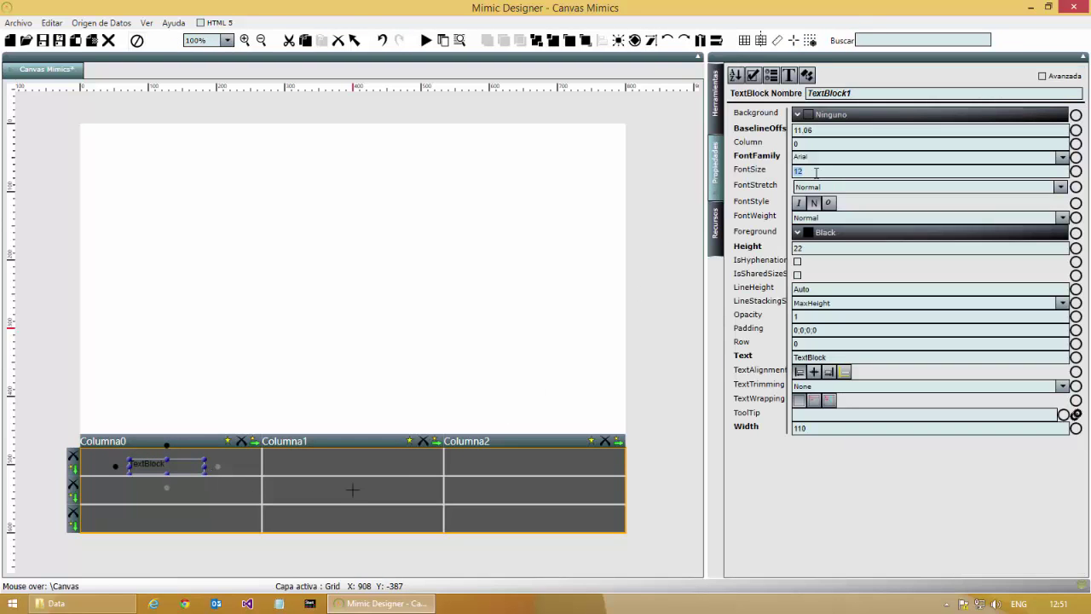
type("24")
key("Return")
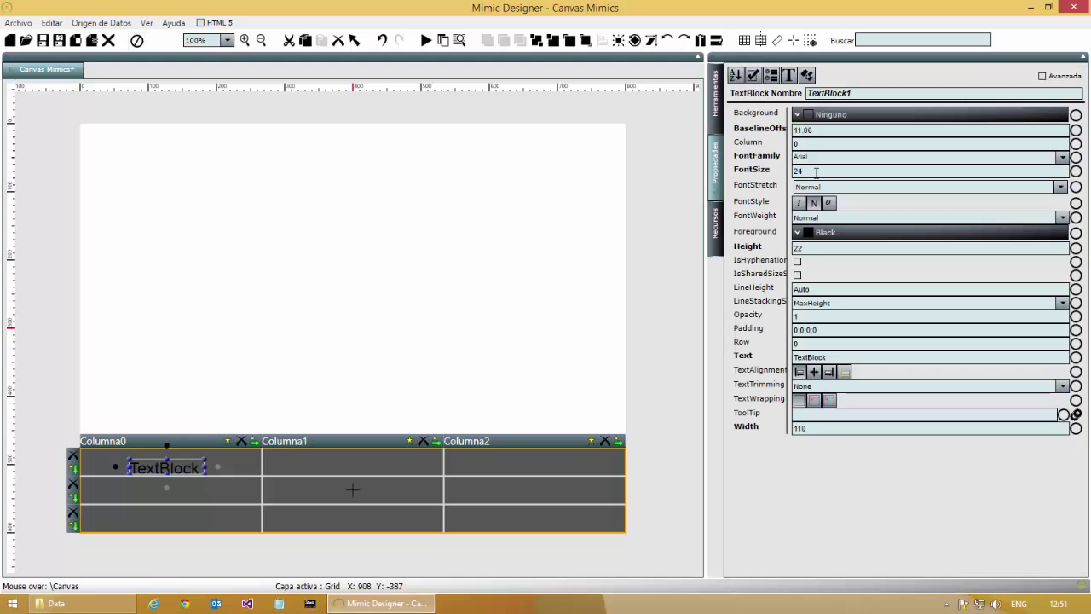
- Change the text block's foreground colour to White
left_click(840, 232)
scroll(936, 338, "down", 20)
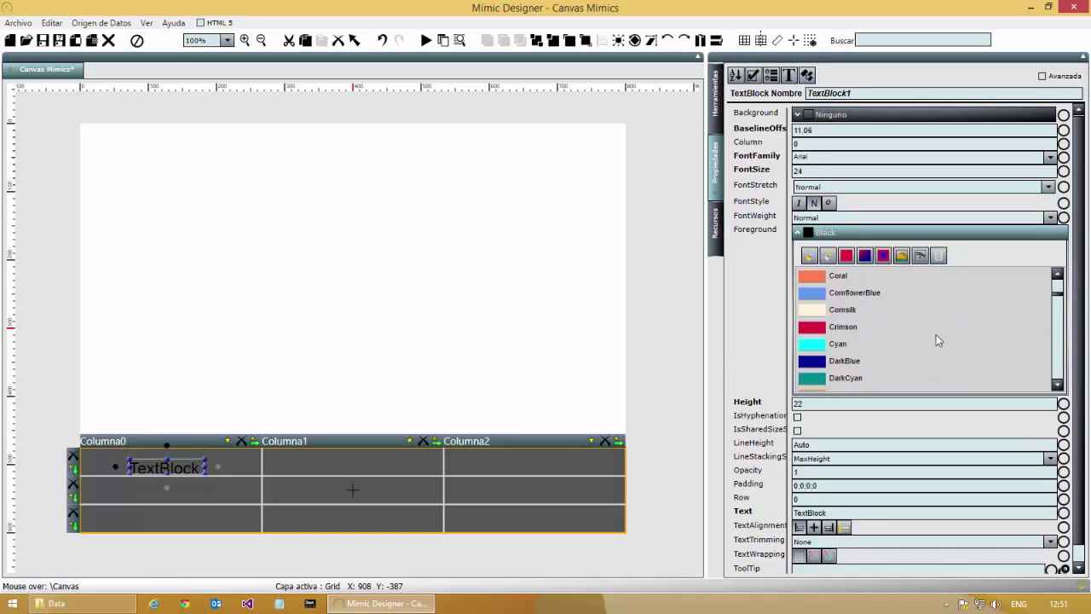
scroll(929, 339, "down", 14)
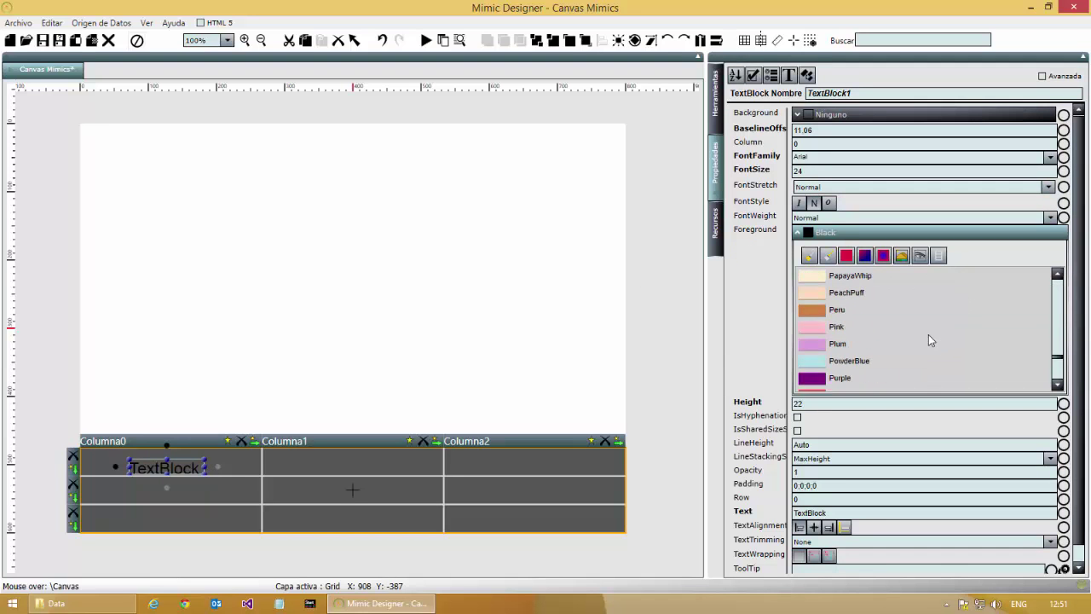
left_click(816, 329)
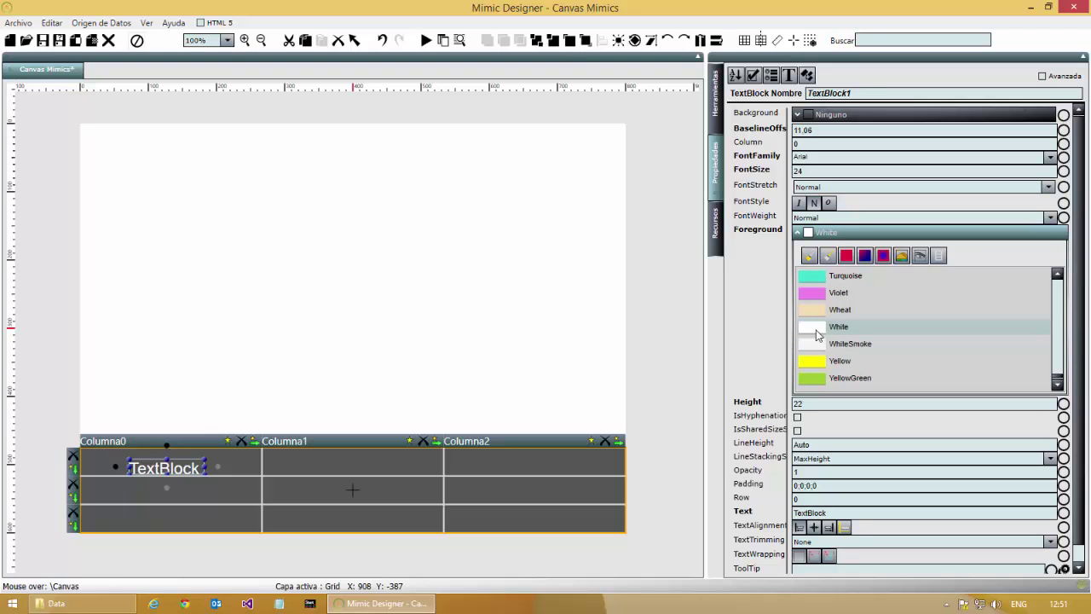
left_click(881, 237)
- Centre the text block vertically and horizontally in its grid cell and reset its margin to 0;0;0;0
left_click(1042, 76)
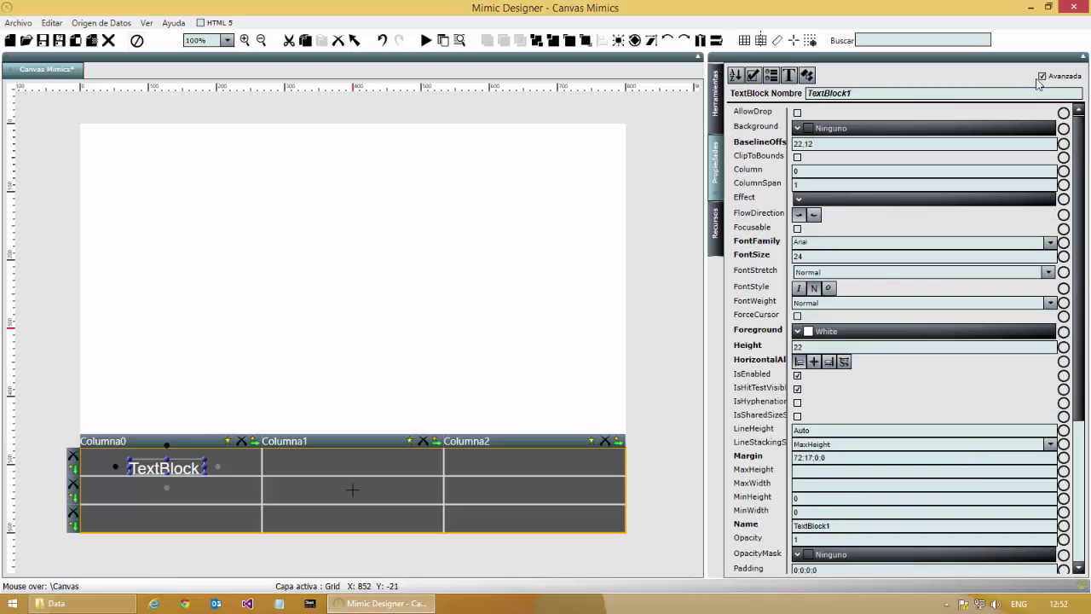
scroll(878, 382, "down", 5)
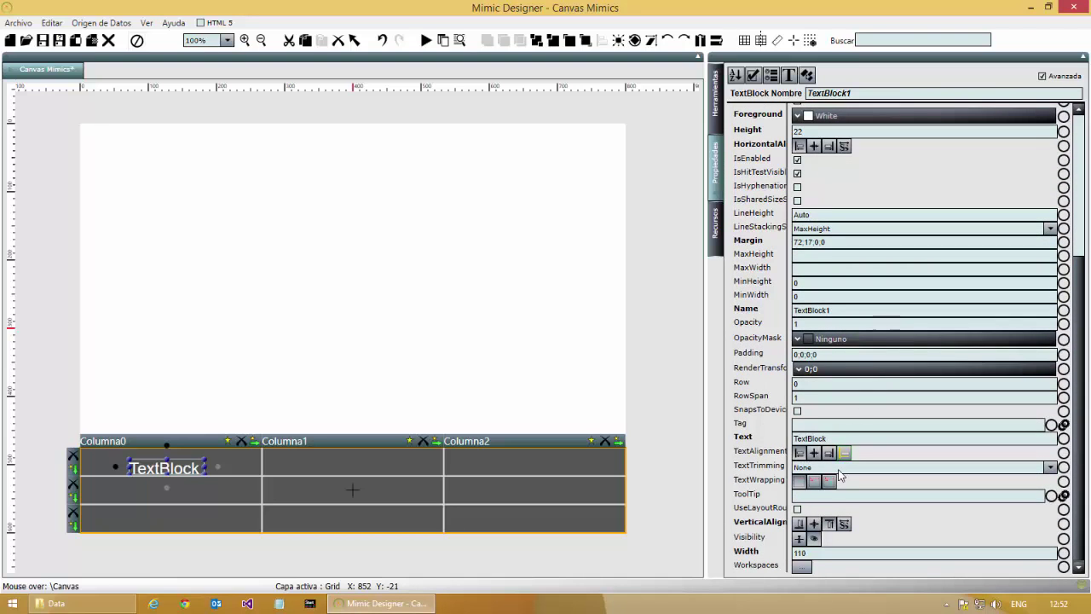
left_click(814, 525)
scroll(813, 526, "up", 3)
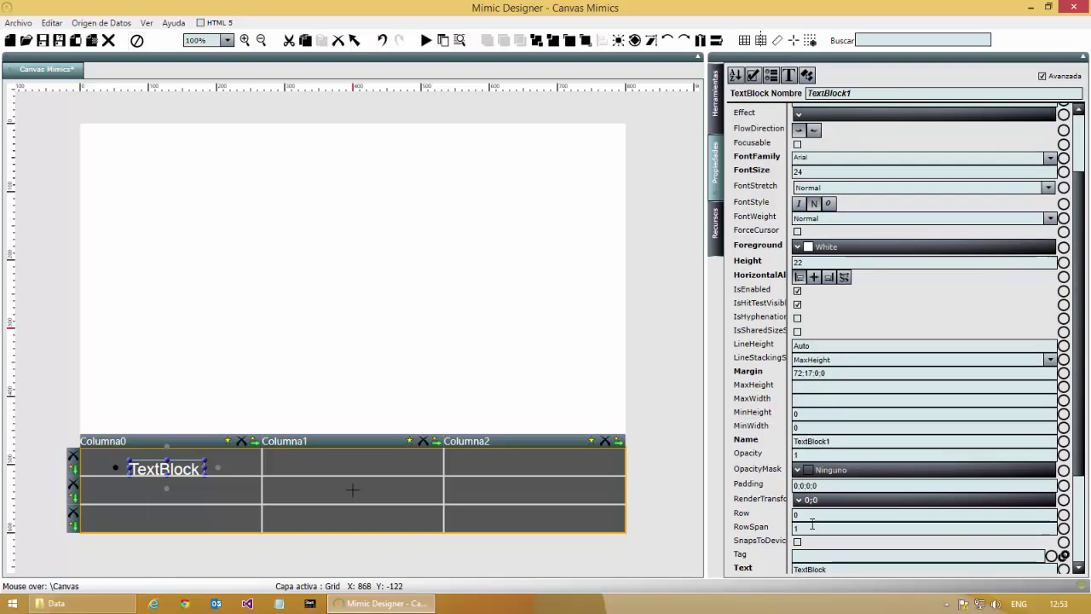
left_click(815, 277)
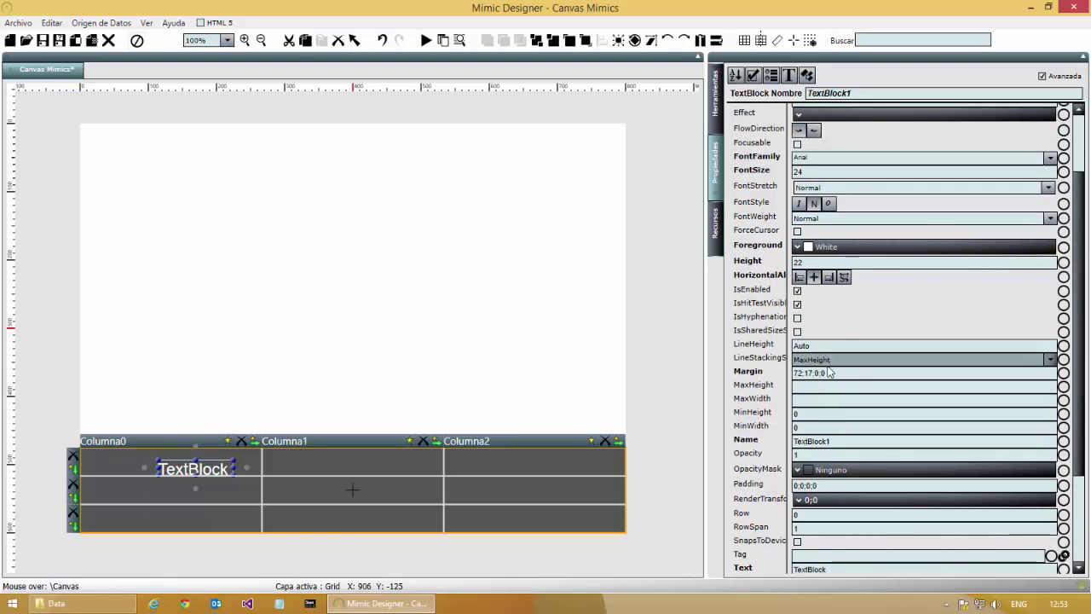
left_click(779, 375)
key("Delete")
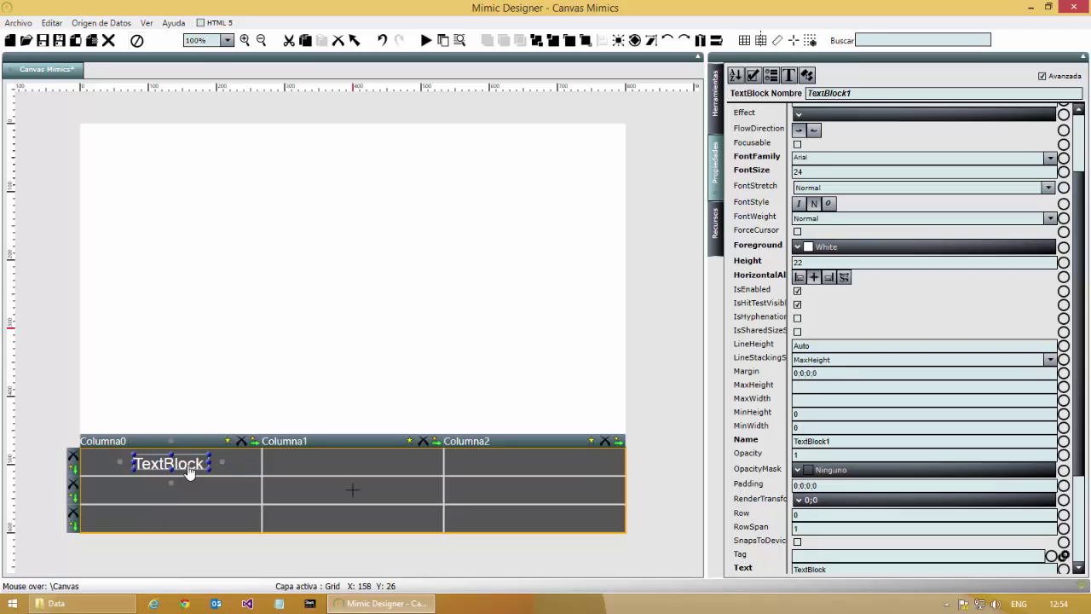
- Duplicate the white text block twice, assigning the copies to columns 1 and 2 of the grid's first row
left_click_drag(173, 471, 174, 474)
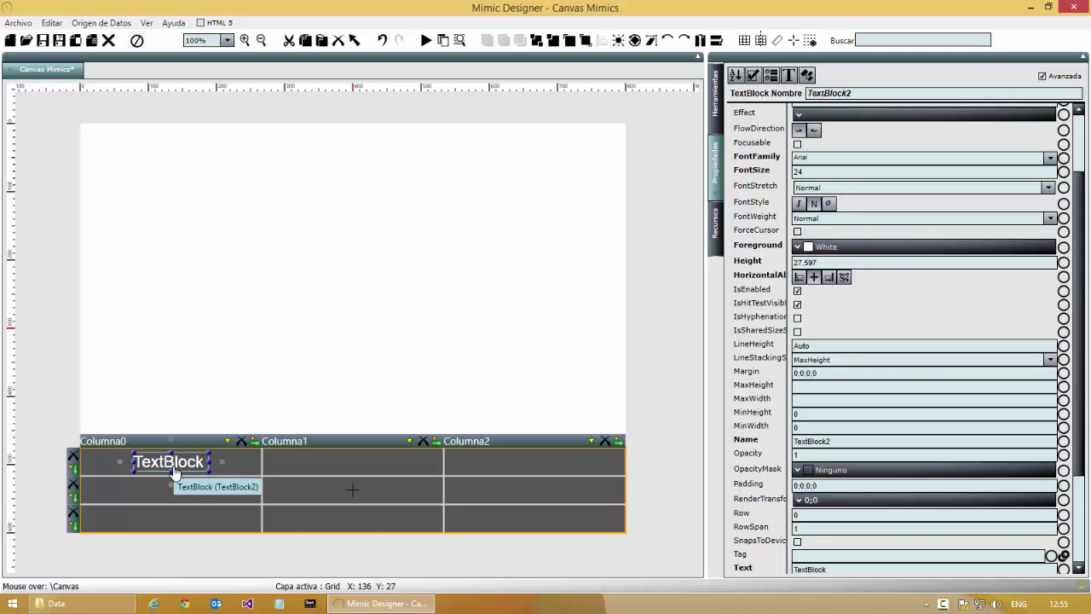
scroll(841, 328, "up", 3)
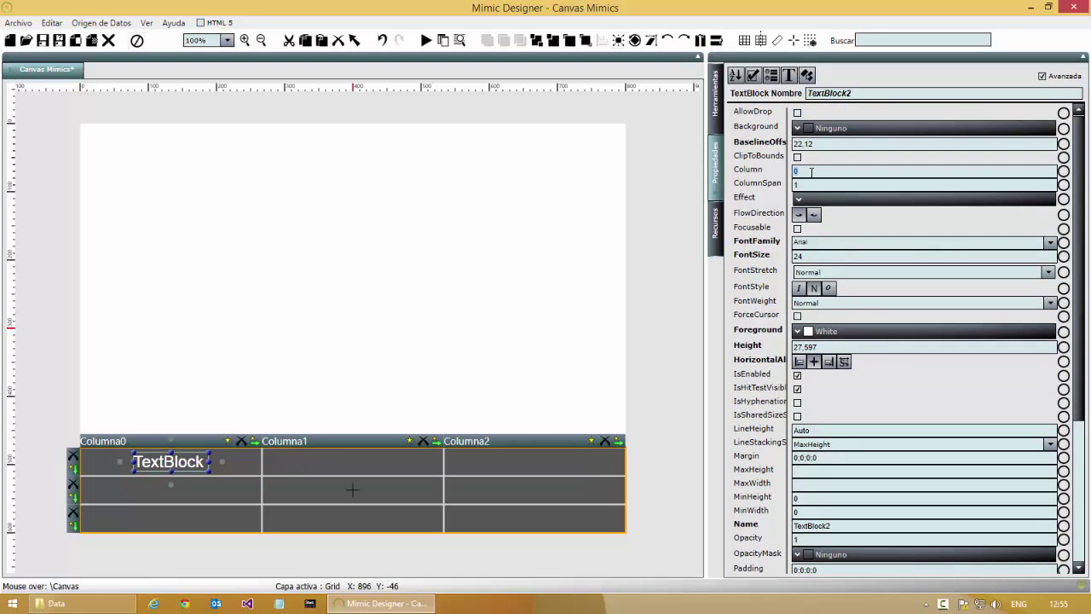
type("1")
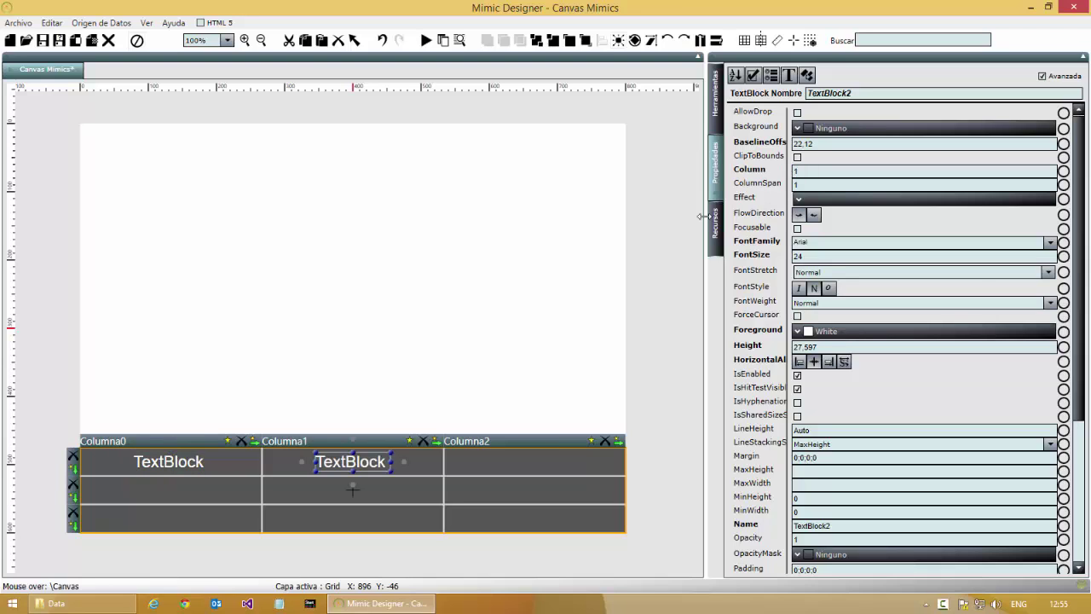
left_click(370, 465)
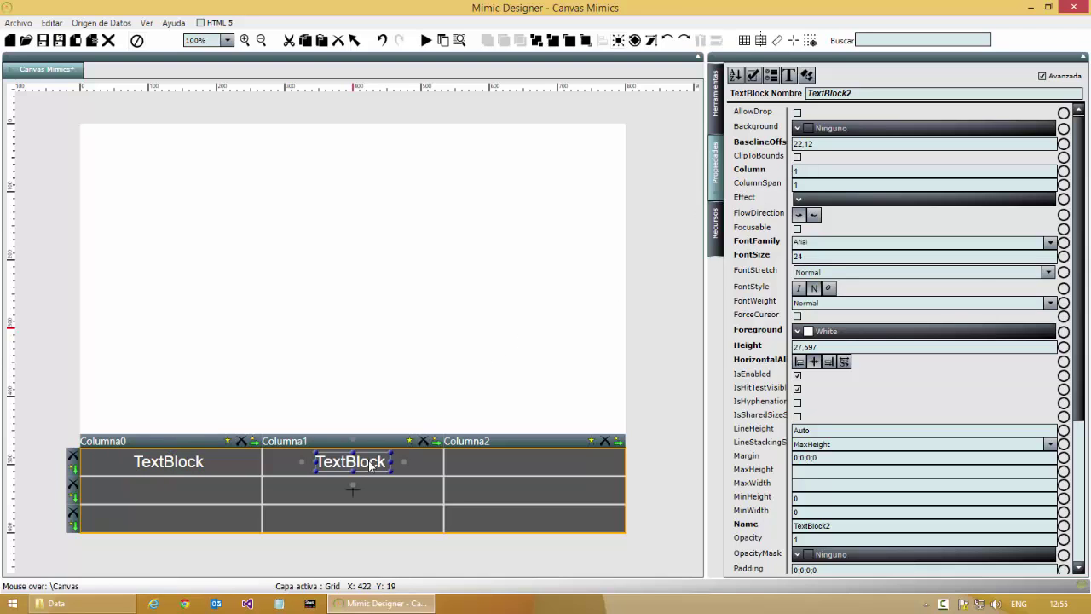
left_click(805, 171)
type("2")
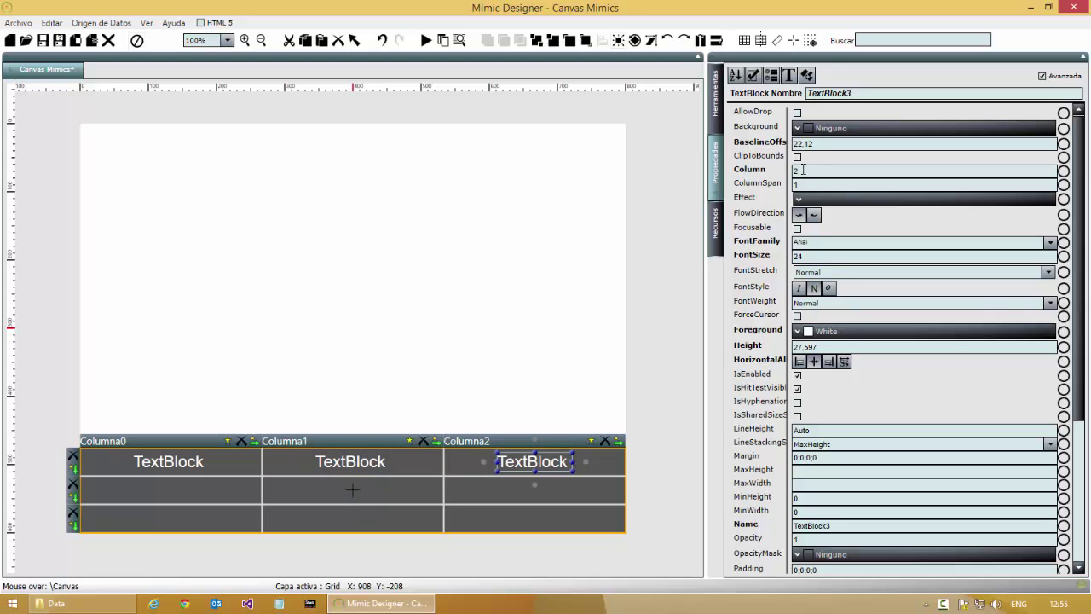
- Duplicate the first-row text block of Columna0 and assign the copy to row 1
left_click(177, 464)
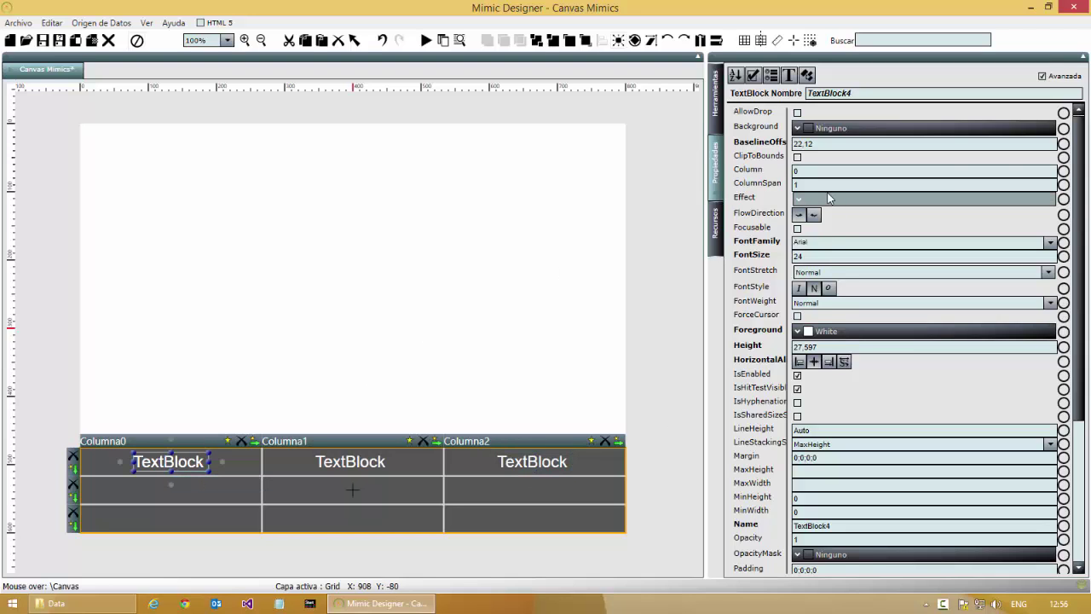
scroll(827, 198, "down", 5)
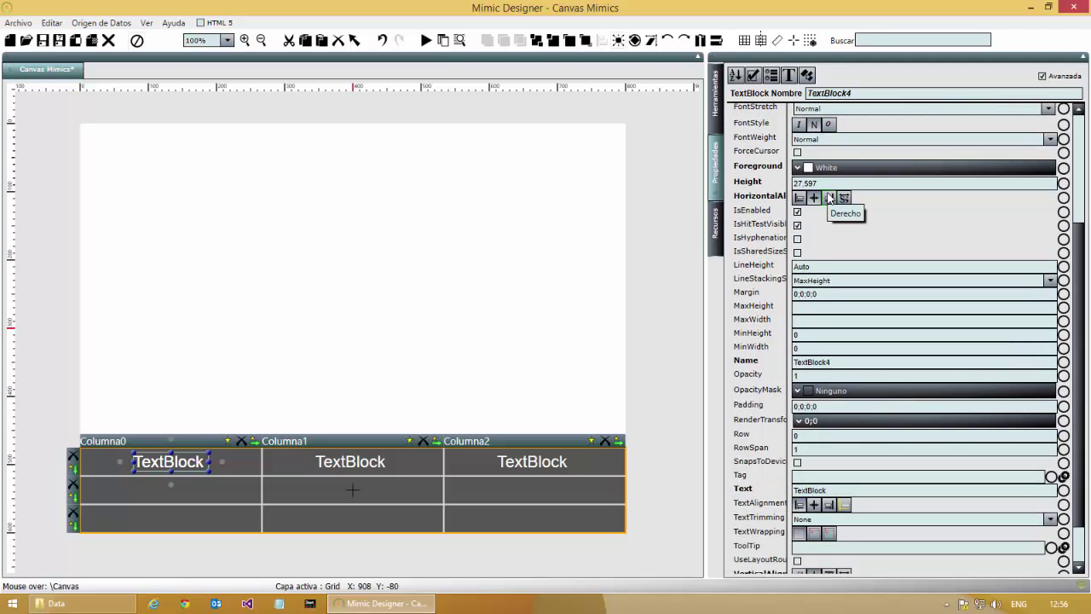
scroll(828, 198, "down", 2)
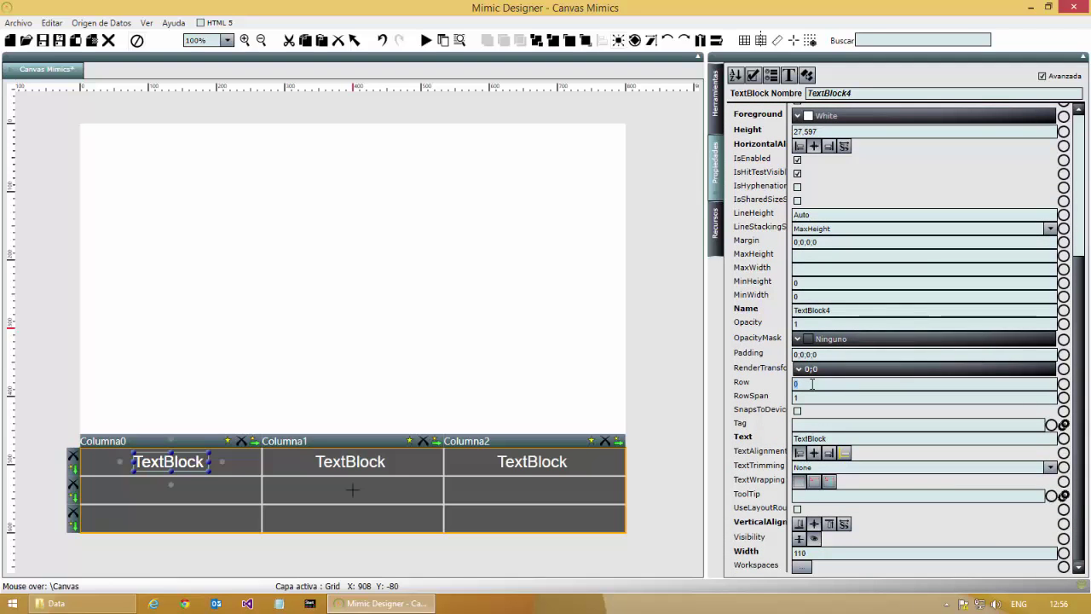
type("1")
key("Return")
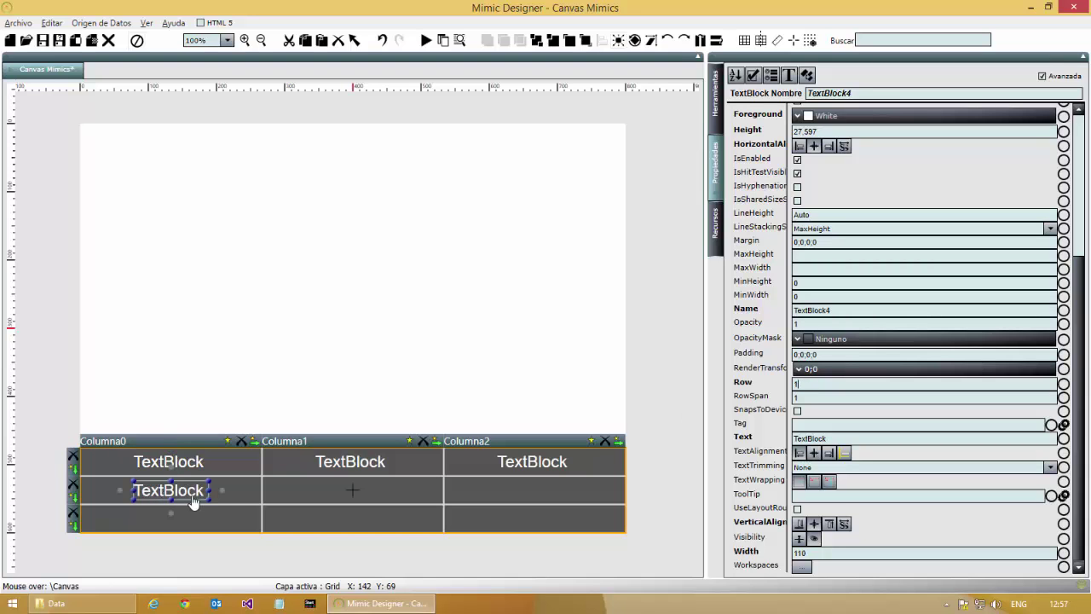
- Set the row 1 text block's font size to 36 and its foreground to the solid green #FF7AC11D
scroll(806, 232, "up", 5)
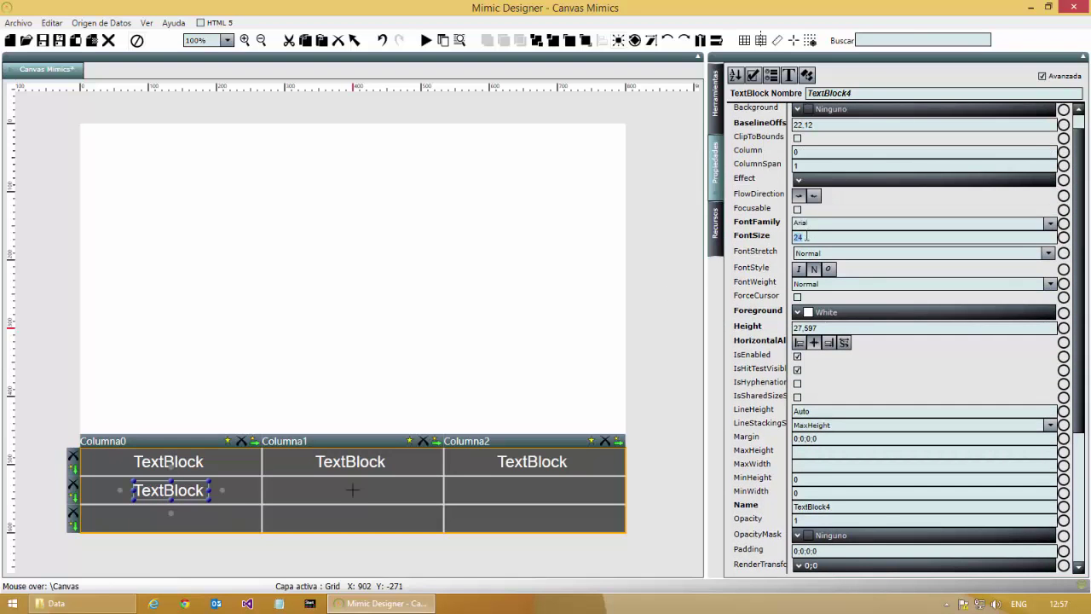
type("36")
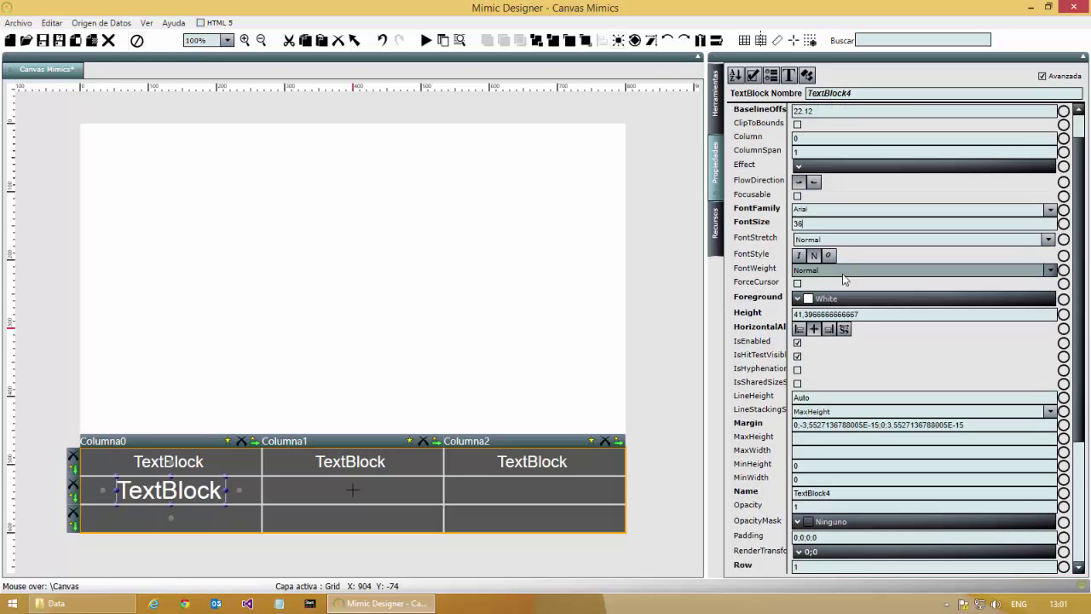
left_click(853, 299)
left_click(846, 321)
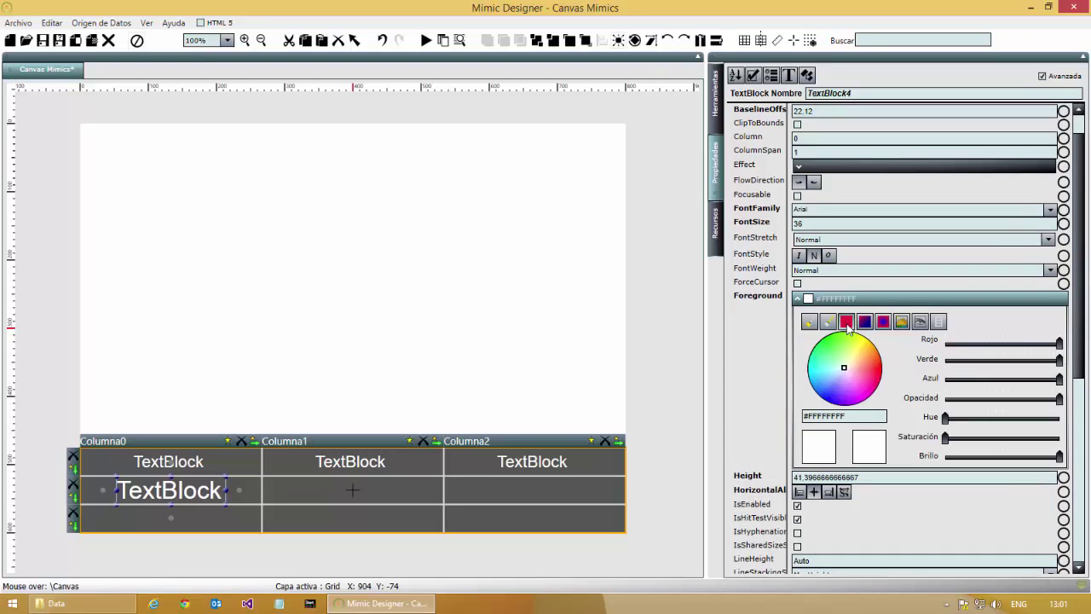
left_click_drag(820, 418, 846, 416)
type("7ac11d")
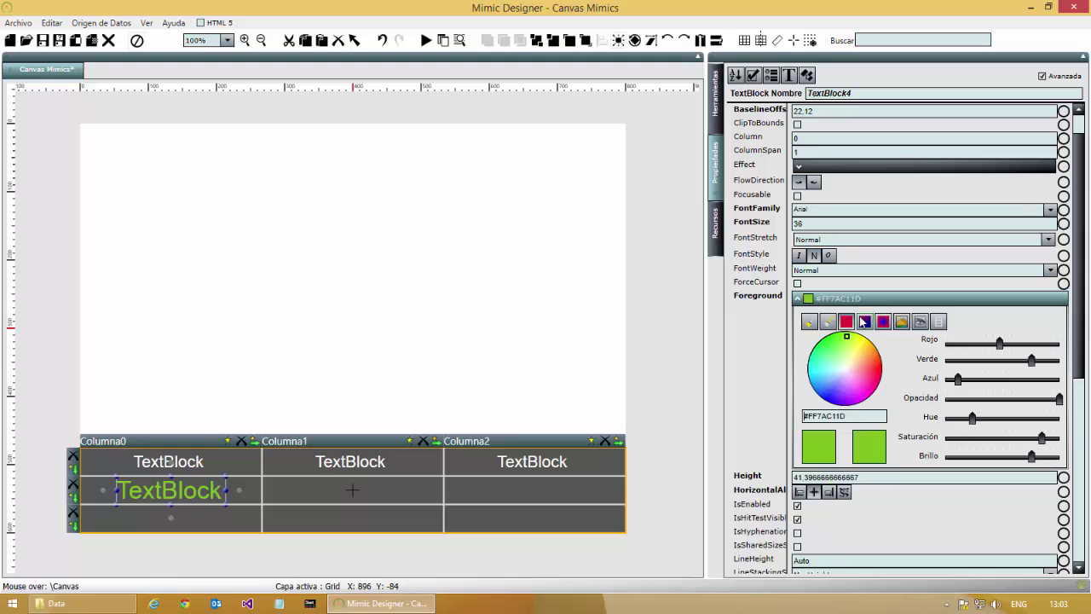
left_click(859, 299)
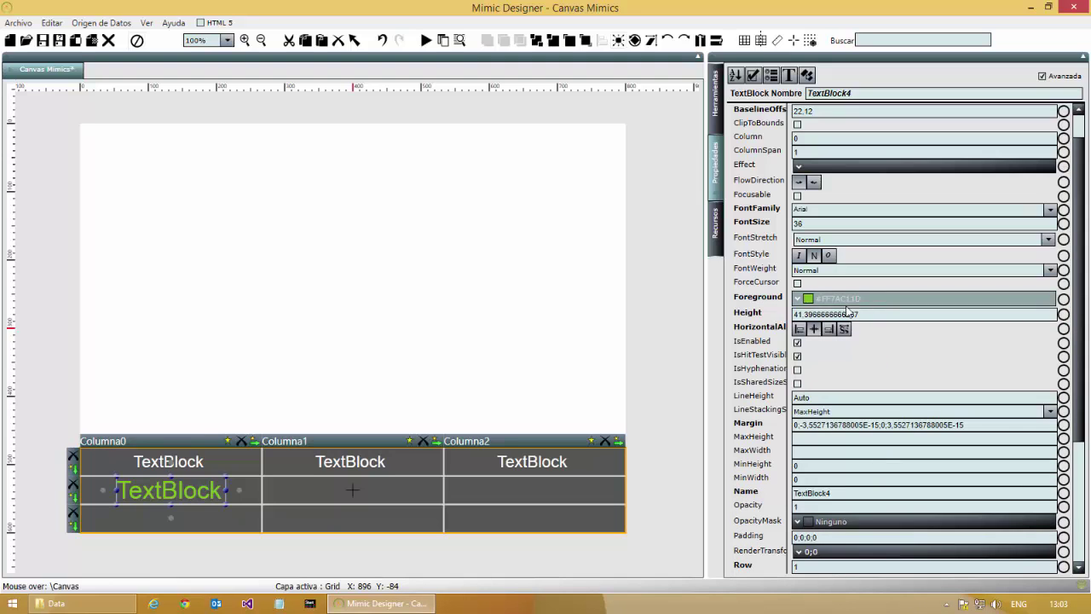
- Duplicate the green text block twice, assigning the copies to columns 1 and 2 of the middle row
left_click(163, 487)
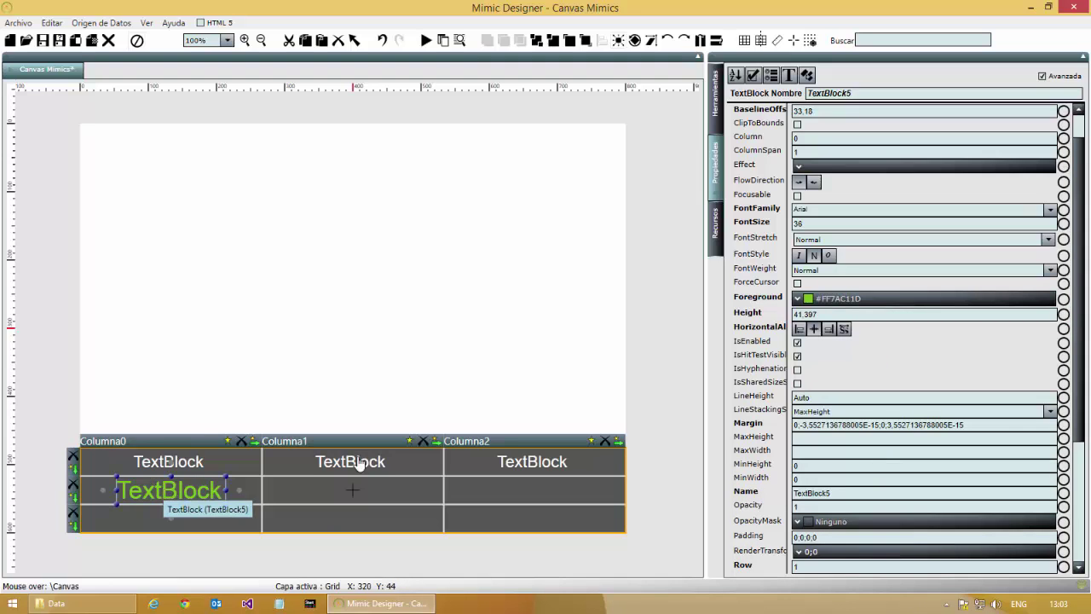
left_click(805, 141)
type("1")
key("Return")
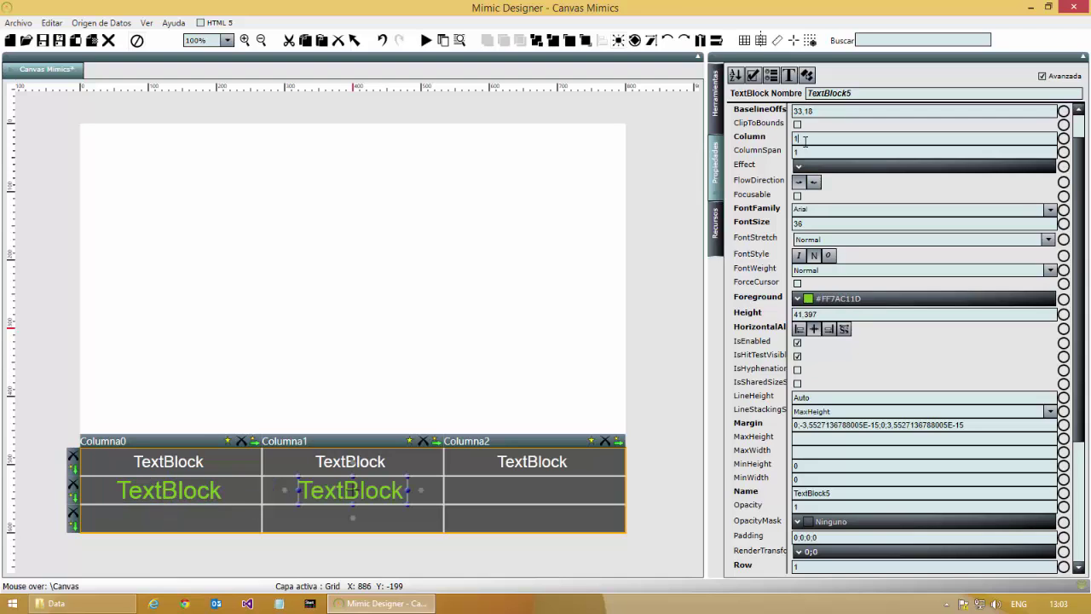
left_click(390, 495)
left_click(804, 141)
type("2")
key("Return")
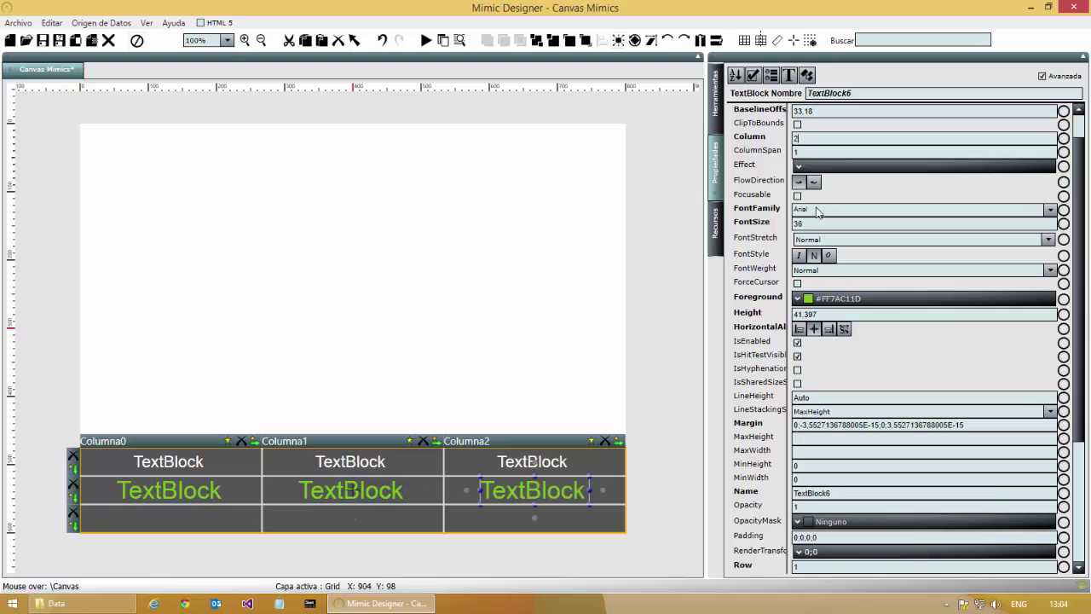
- Duplicate the white first-row text block of Columna0 and assign the copy to row 2
left_click(182, 465)
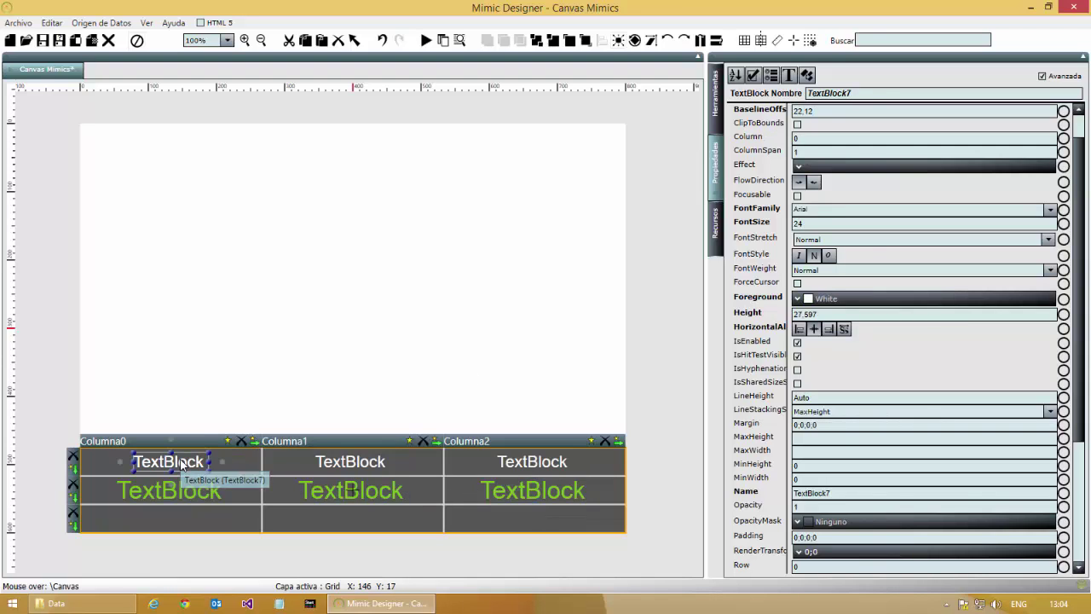
left_click(814, 566)
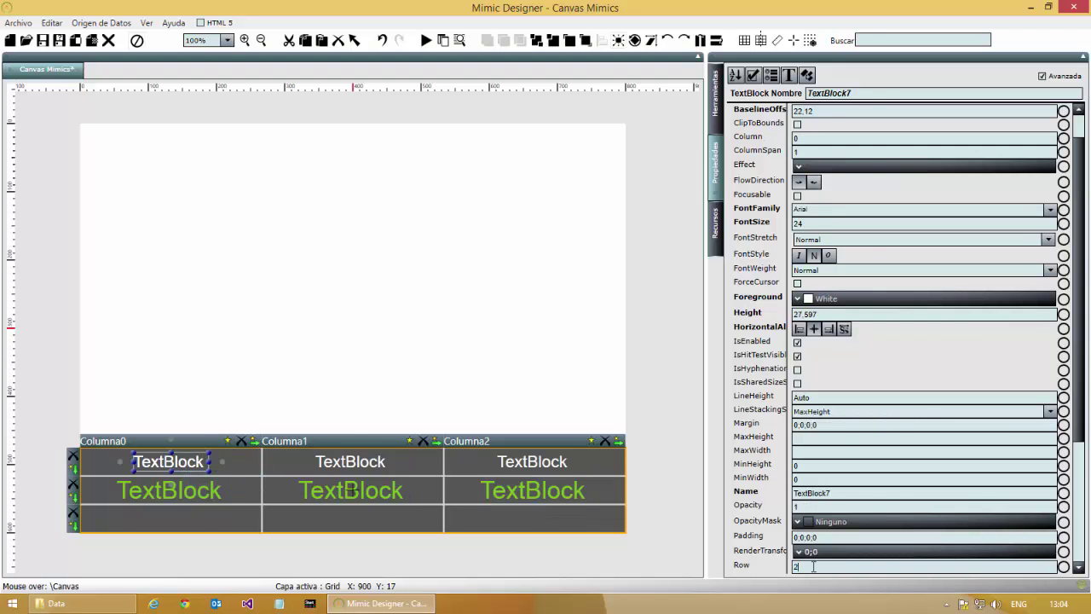
key("Return")
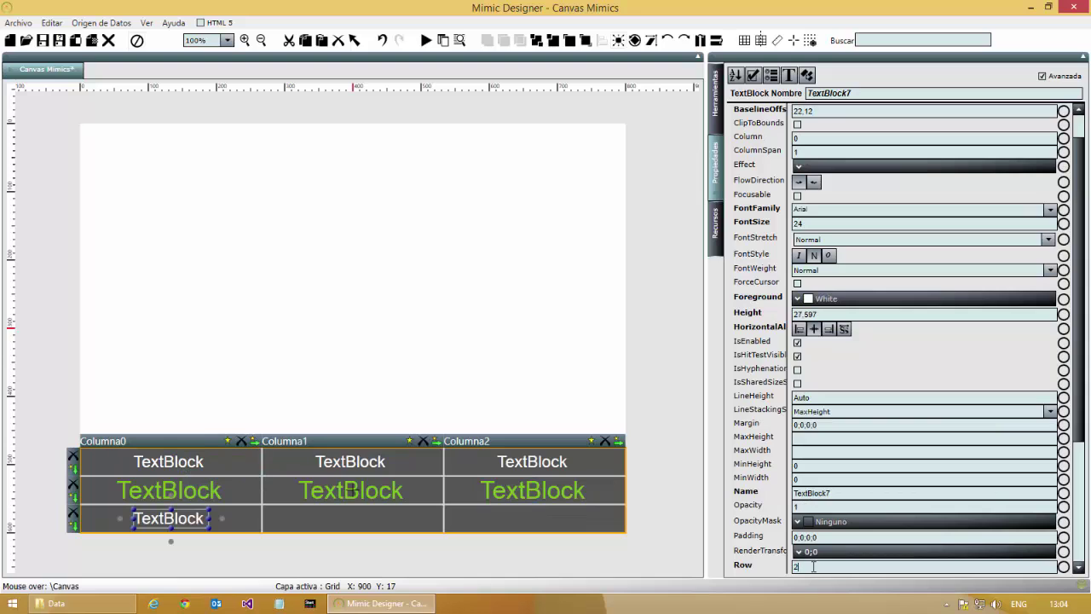
- Duplicate the white last-row text block twice, assigning the copies to columns 1 and 2
left_click(191, 522)
left_click(814, 137)
type("1")
key("Return")
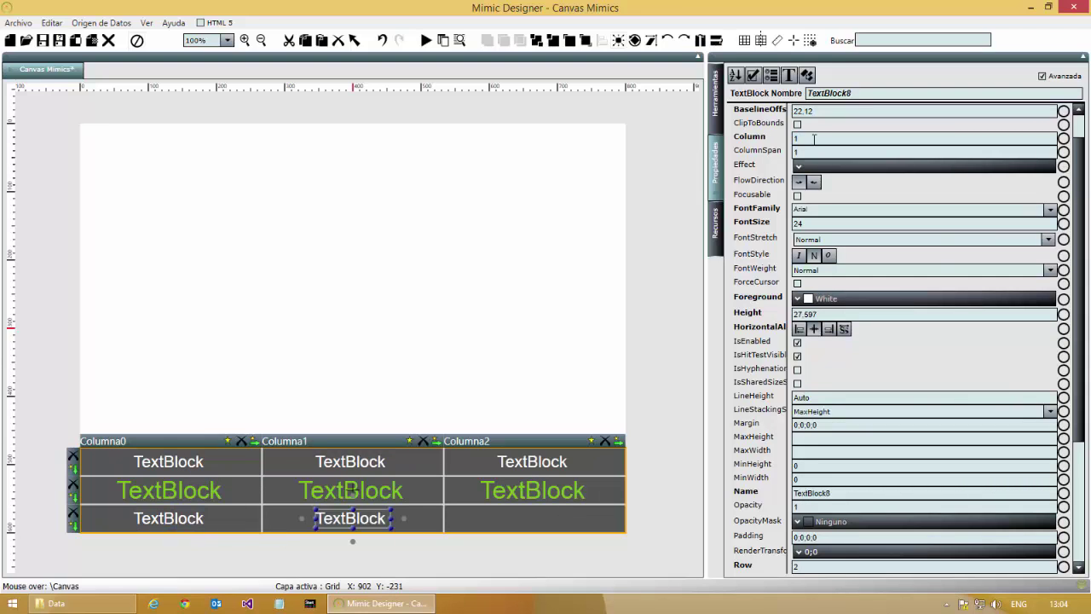
left_click(360, 526)
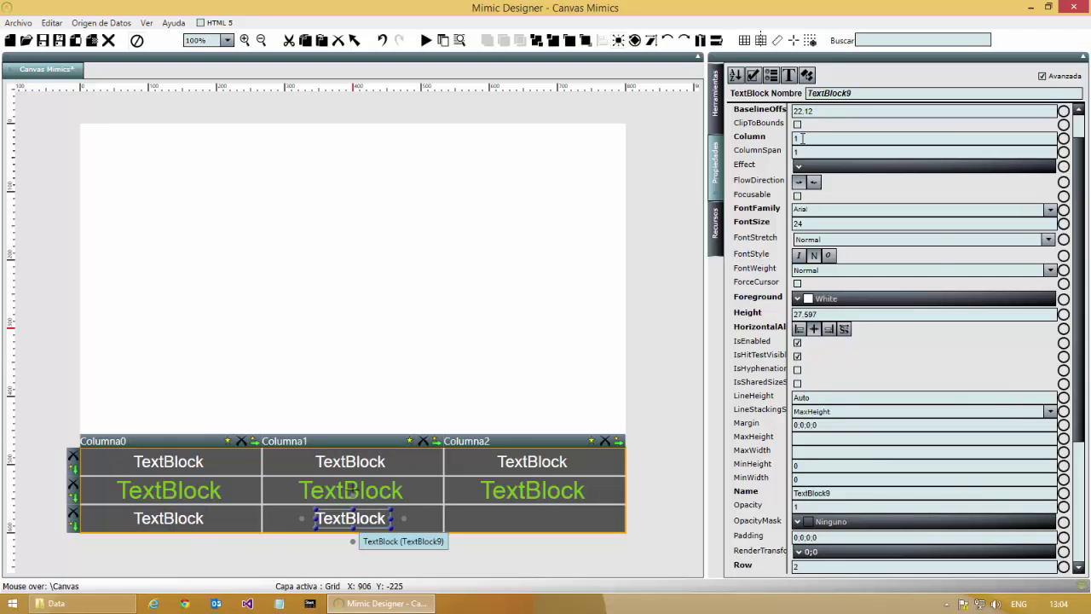
left_click(808, 137)
type("2")
key("Return")
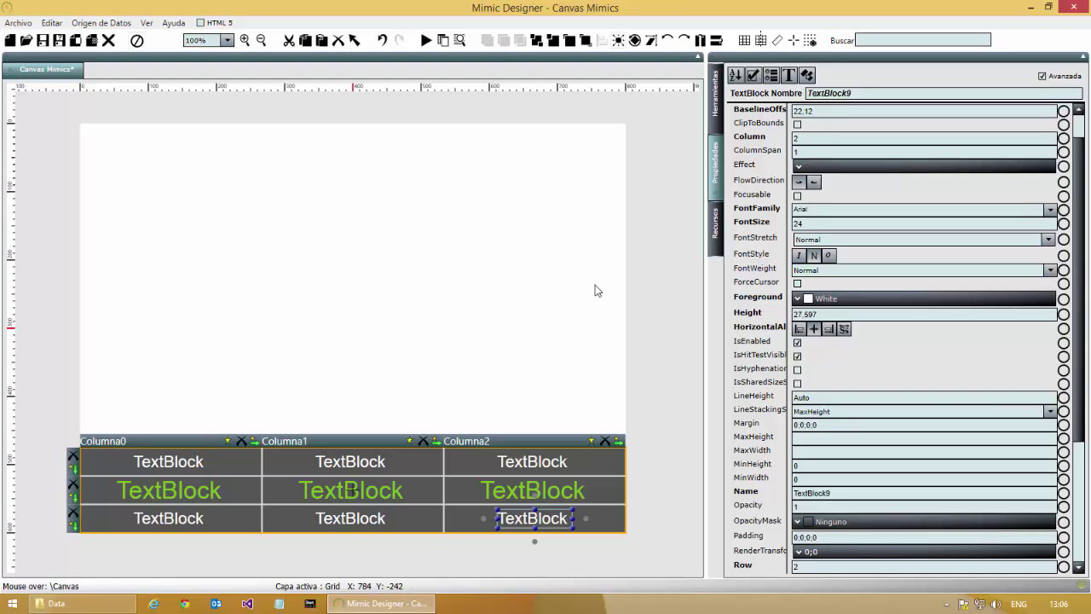
- Select the main canvas, then show the Enlace de Datos panel and dock it with Herramientas, Propiedades and Recursos
left_click(524, 292)
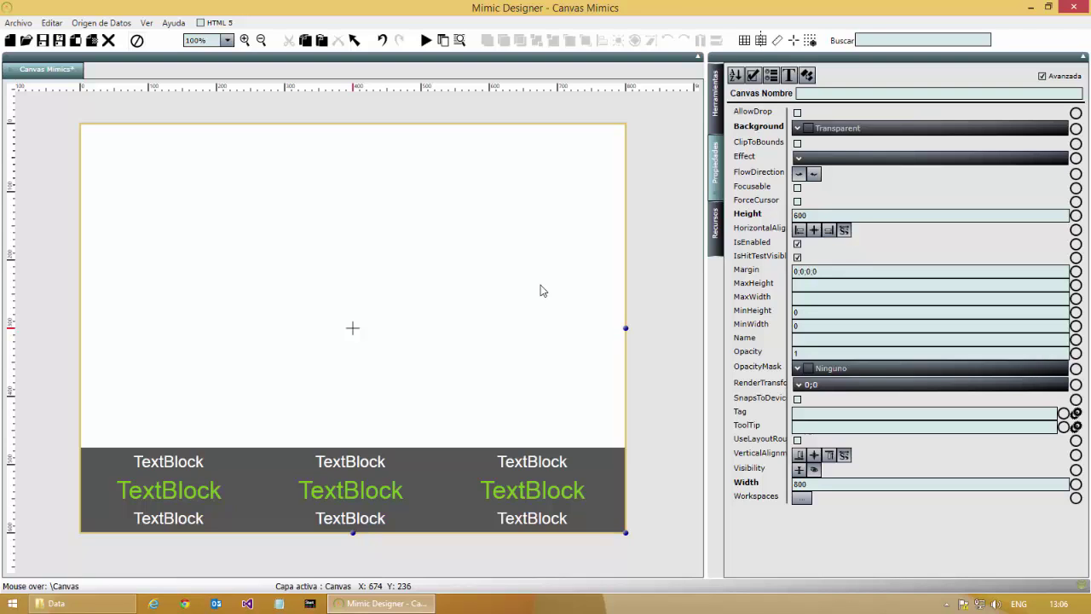
left_click(147, 24)
mouse_move(193, 60)
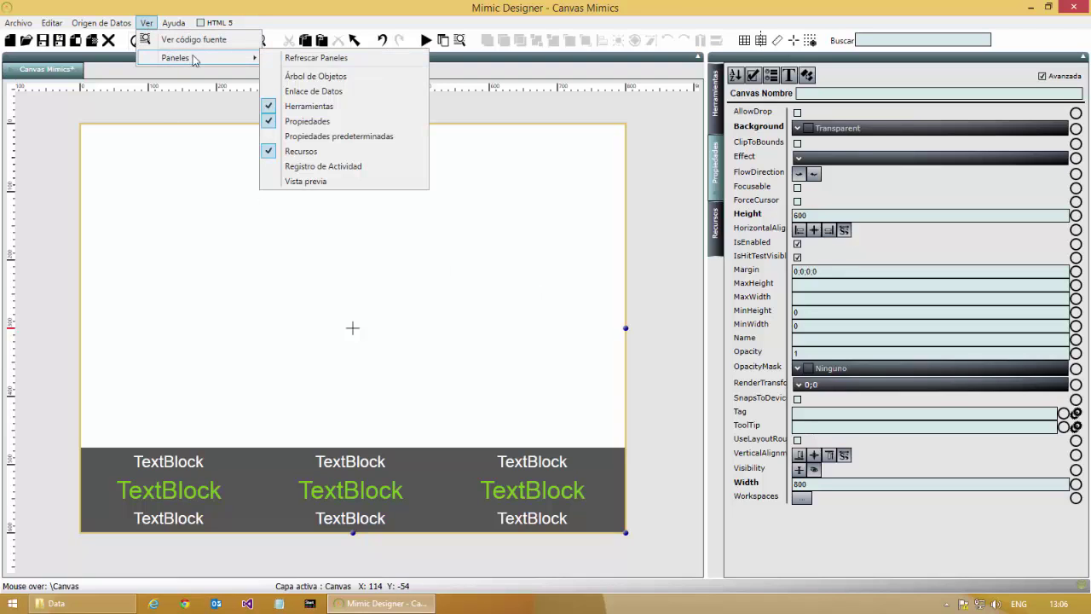
left_click(304, 92)
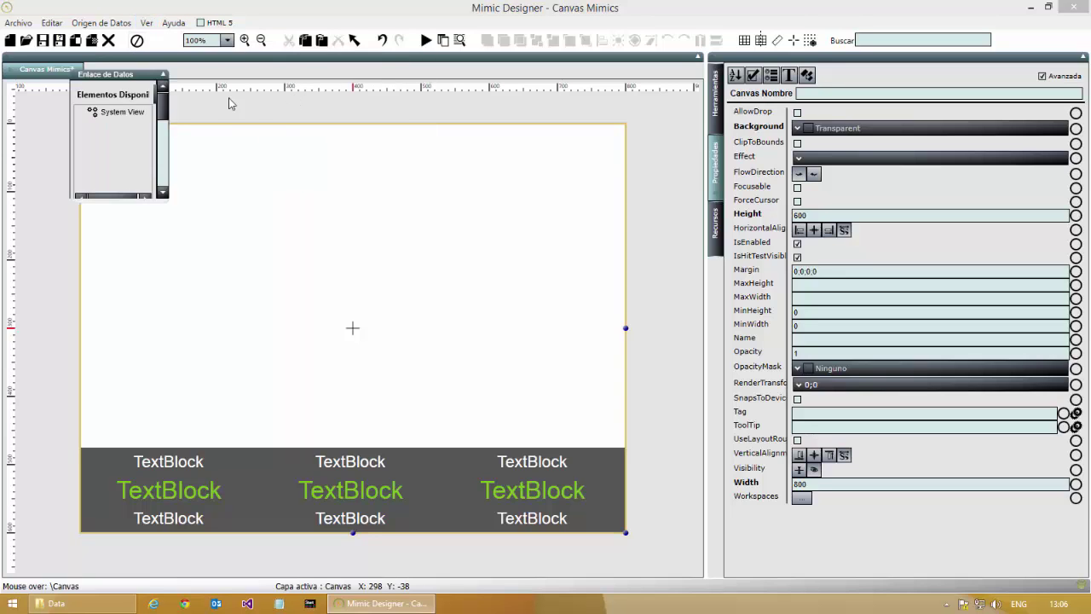
left_click_drag(126, 81, 903, 327)
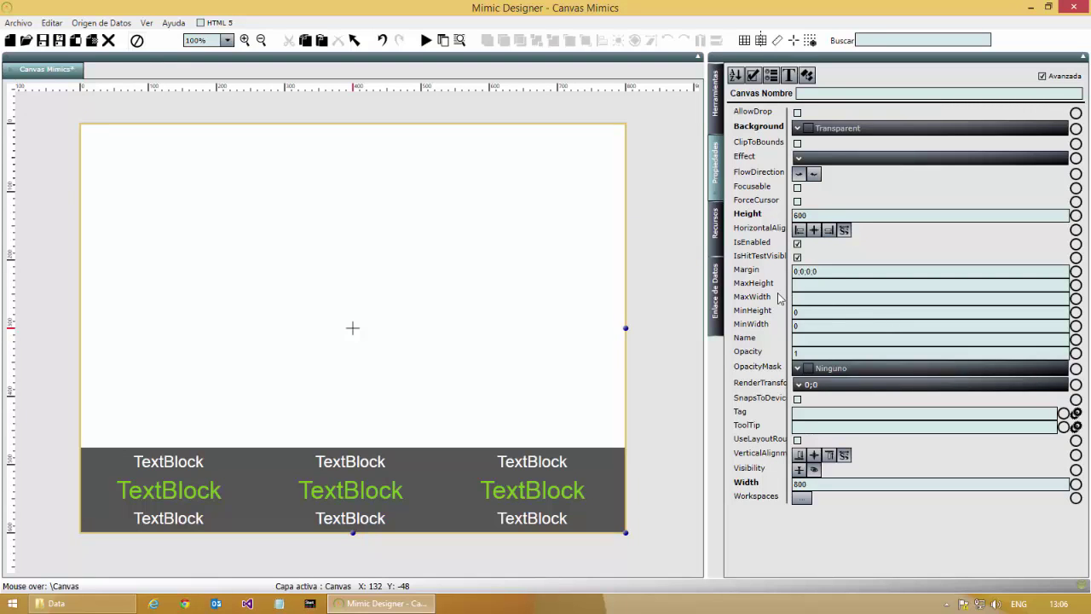
- Bind the canvas's Background property to the Content of WTGeneralBackground.jpg under System View, Files, Images, and apply the data link
left_click(716, 299)
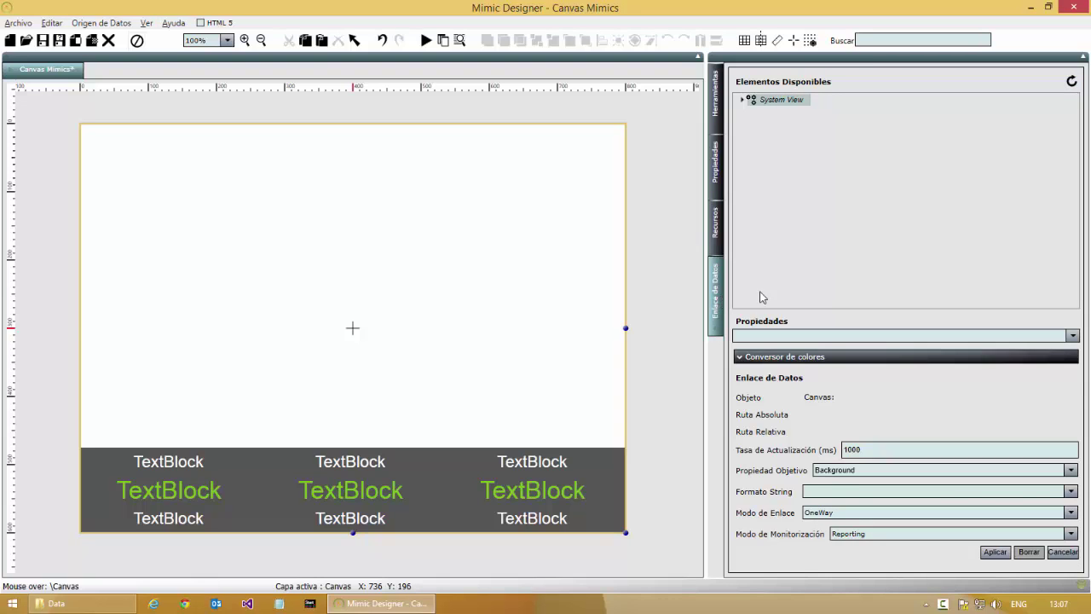
left_click(743, 100)
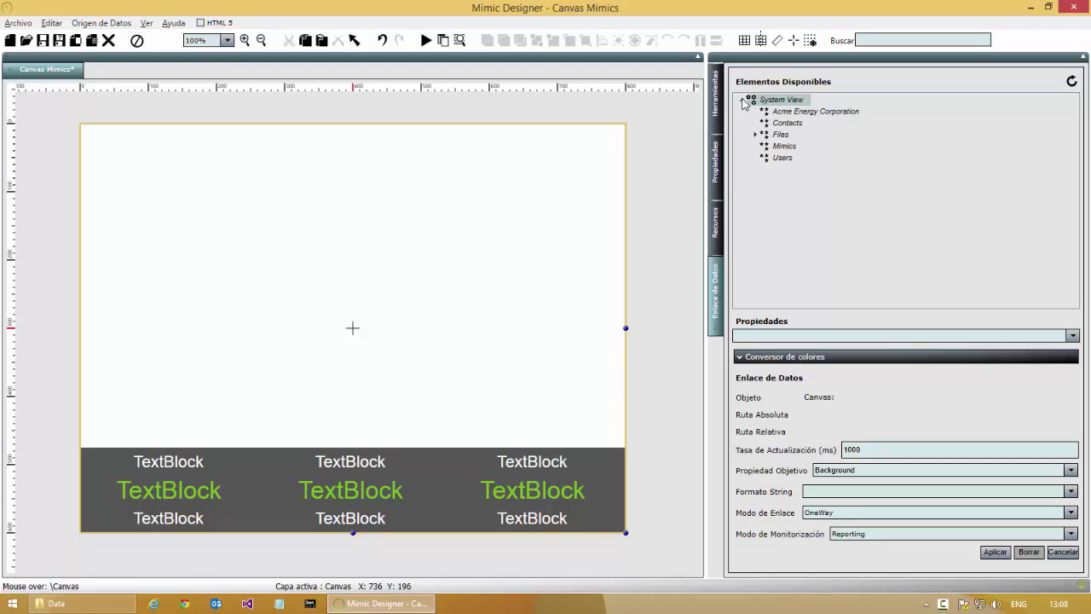
left_click(756, 135)
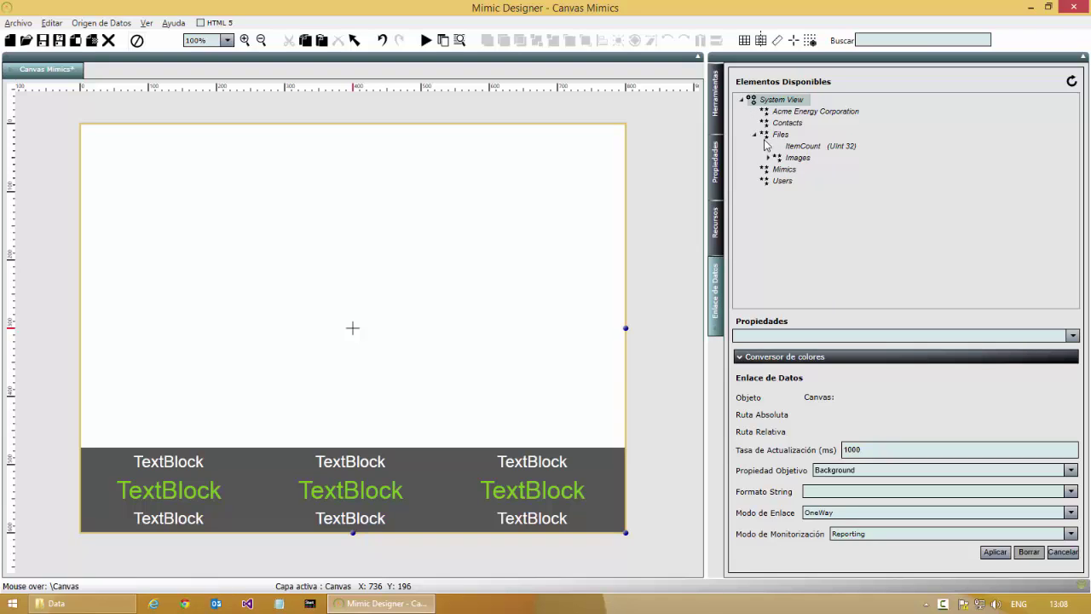
left_click(768, 158)
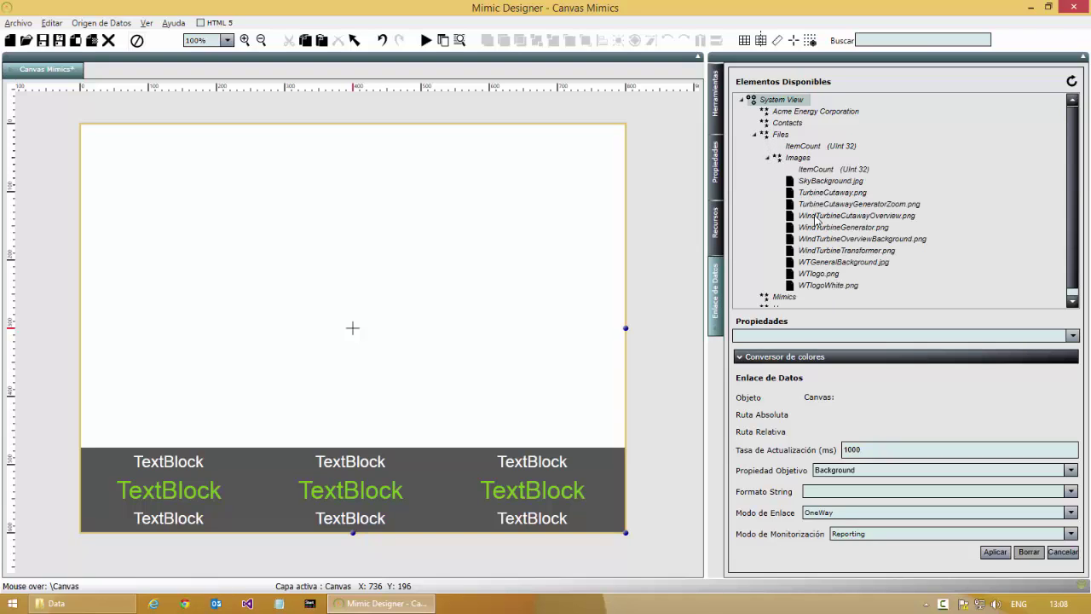
left_click(818, 261)
left_click(782, 263)
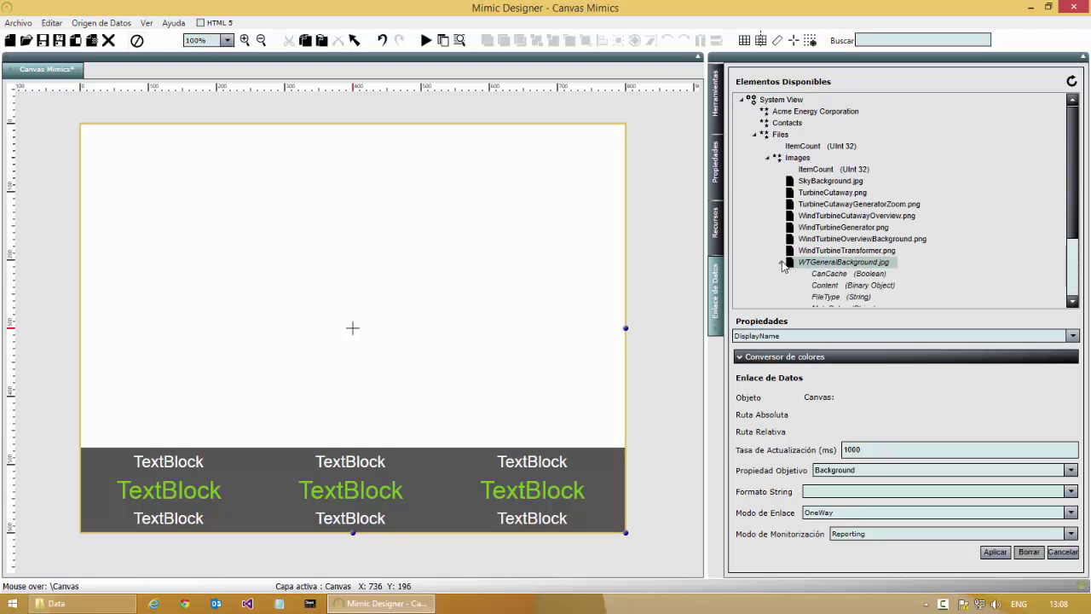
scroll(834, 266, "down", 2)
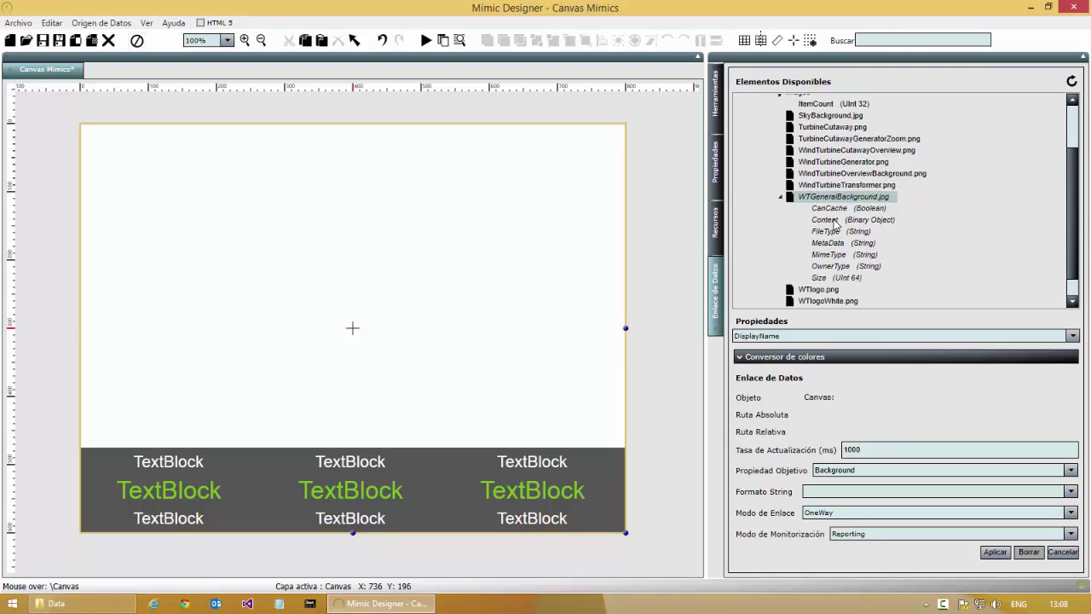
left_click(826, 220)
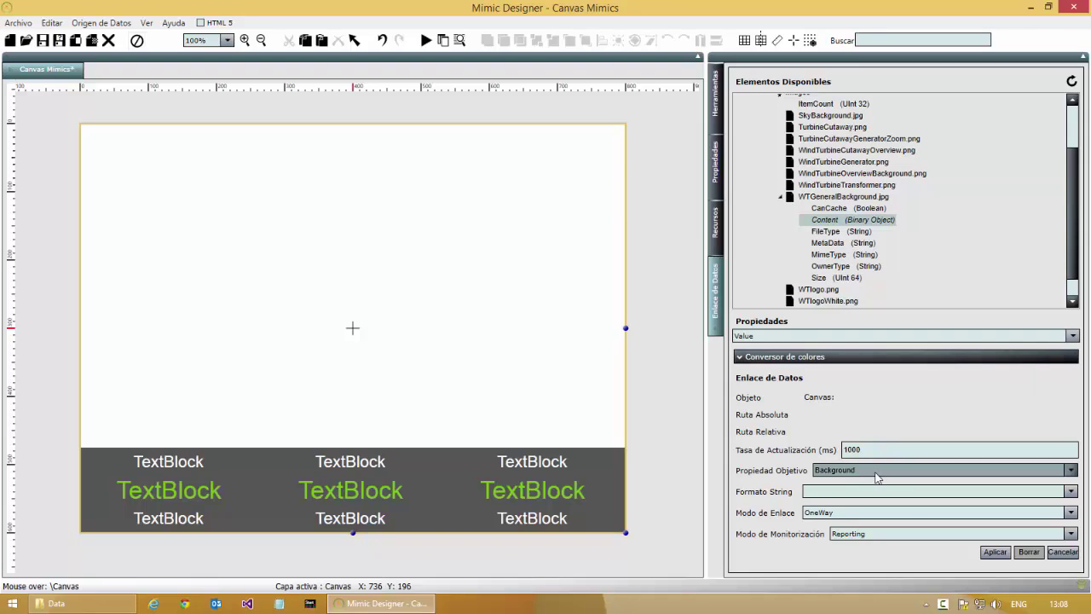
left_click(994, 553)
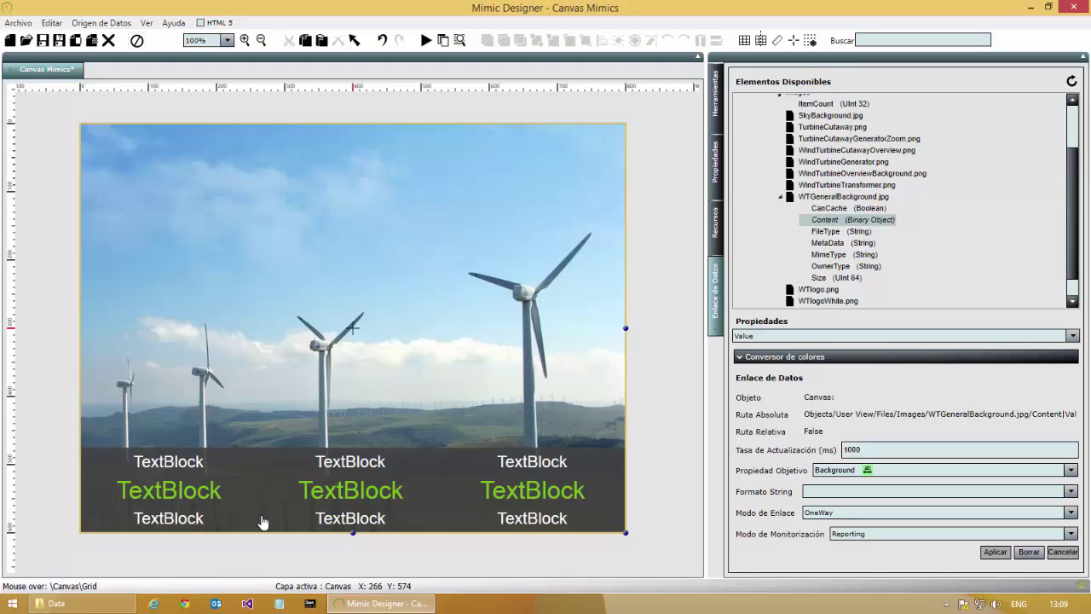
- Activate the grid for editing and replace the green middle-row text in Columna1 with qwertyuiop{}{}123
left_click(264, 522)
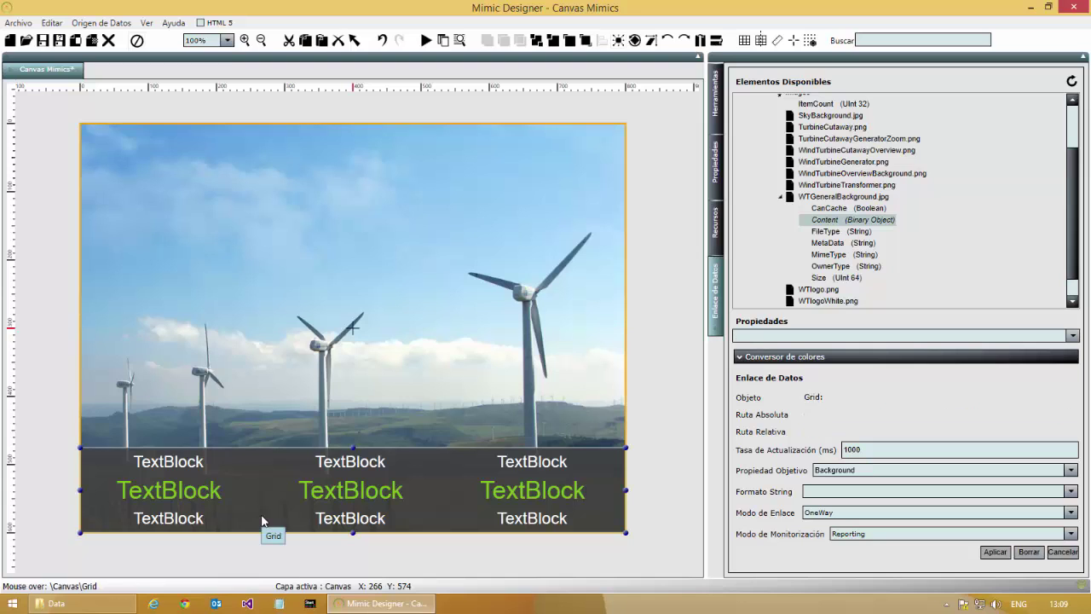
right_click(311, 500)
left_click(374, 342)
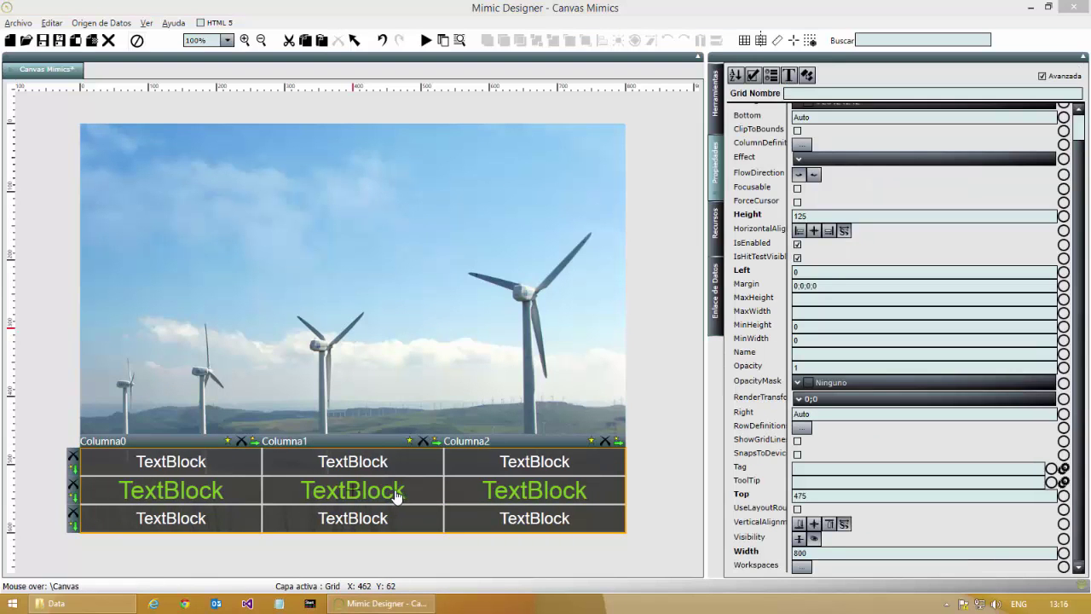
left_click(396, 497)
double_click(397, 497)
type("qwe")
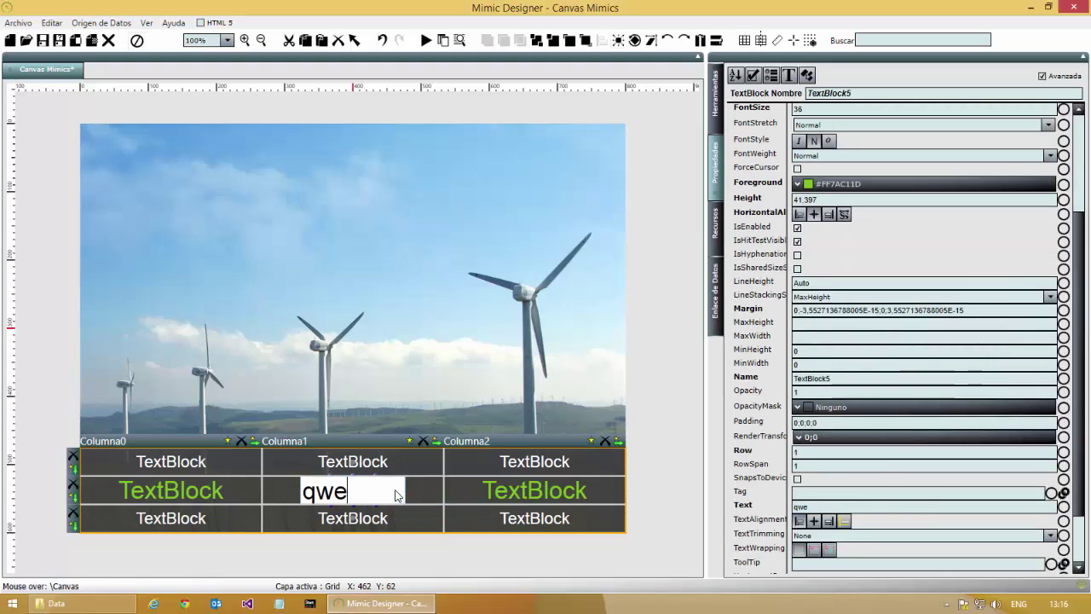
type("rtyuiop")
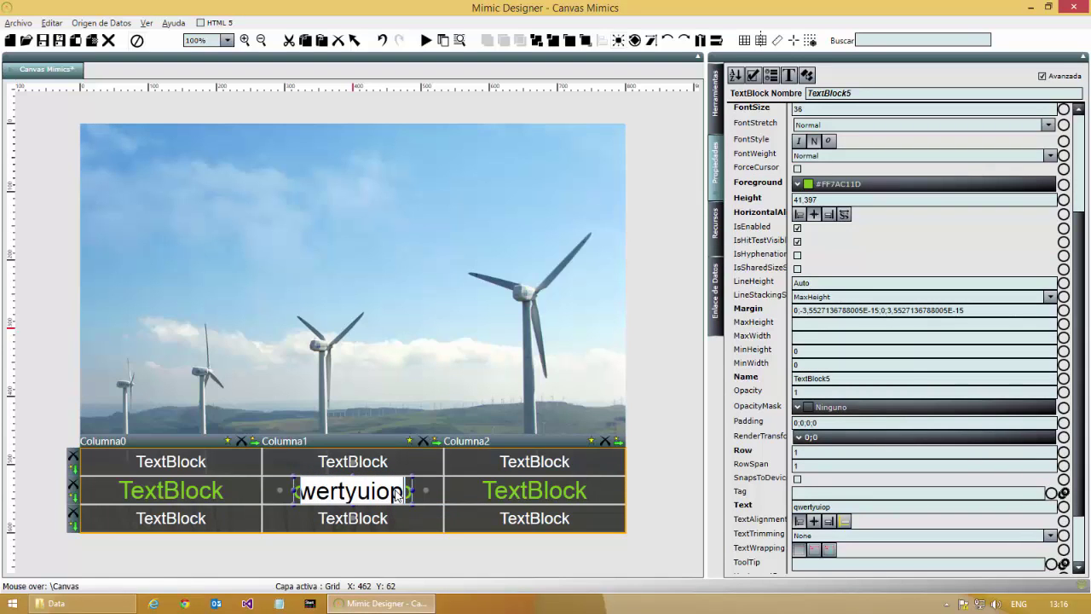
type("{}{}")
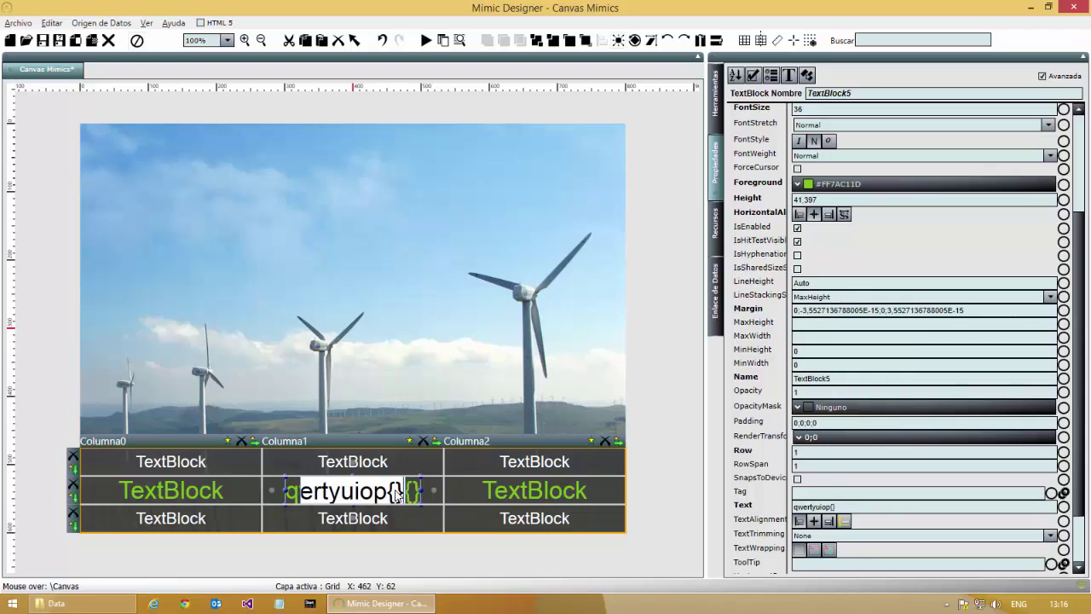
type("123")
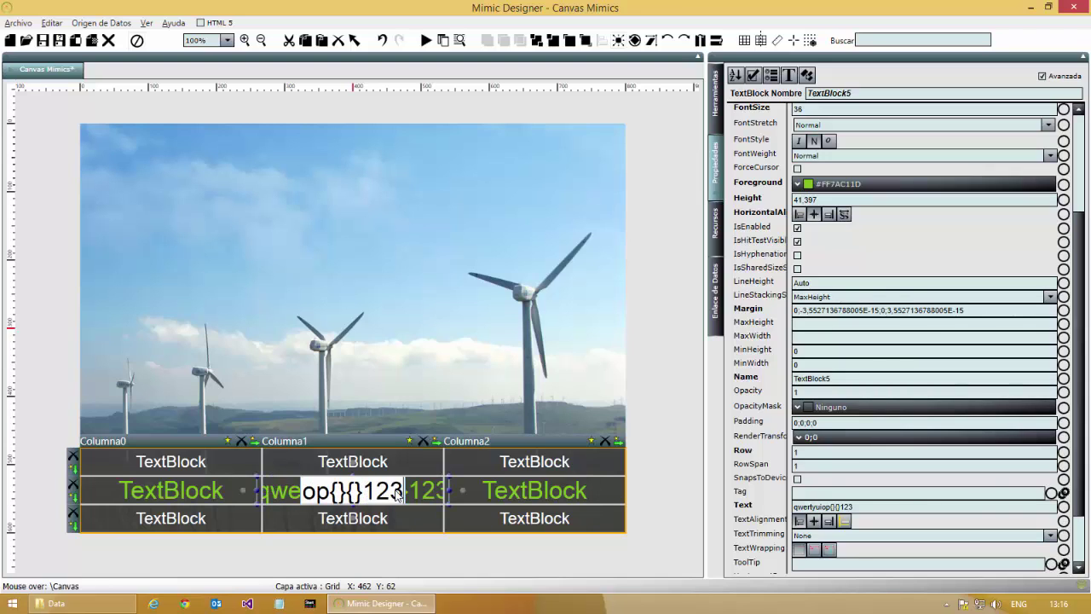
- Set the text of the green middle-row block in Columna1 back to TextBlock
left_click(408, 510)
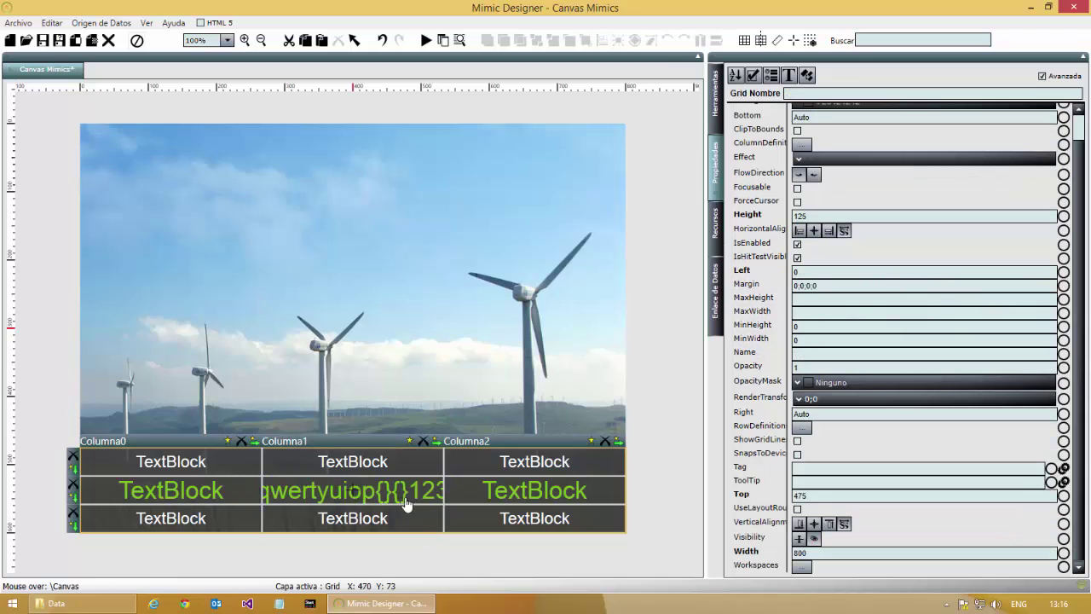
double_click(407, 503)
type("T")
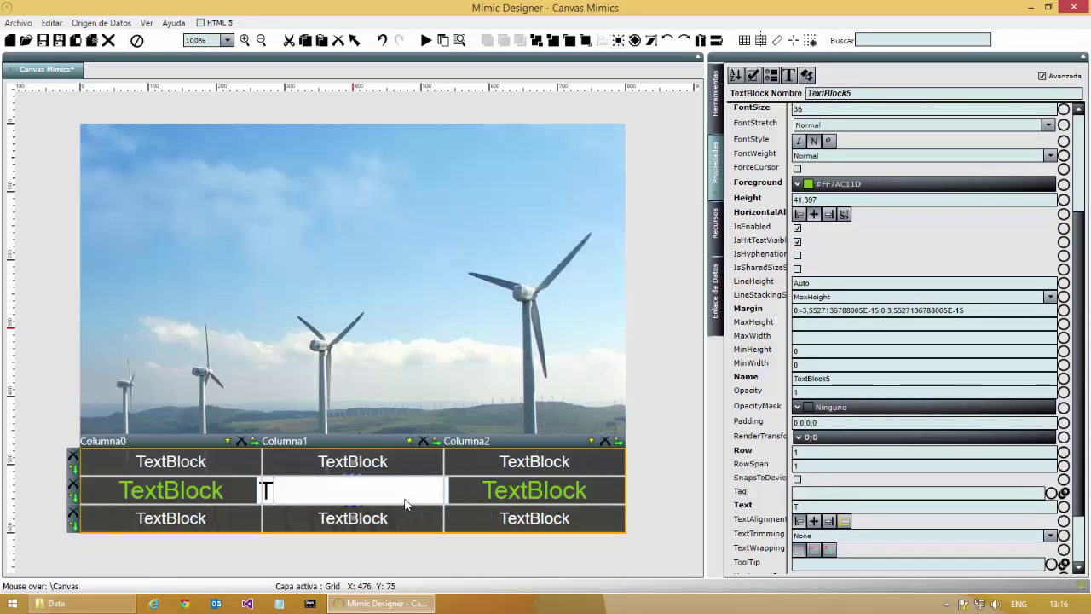
type("extBlock")
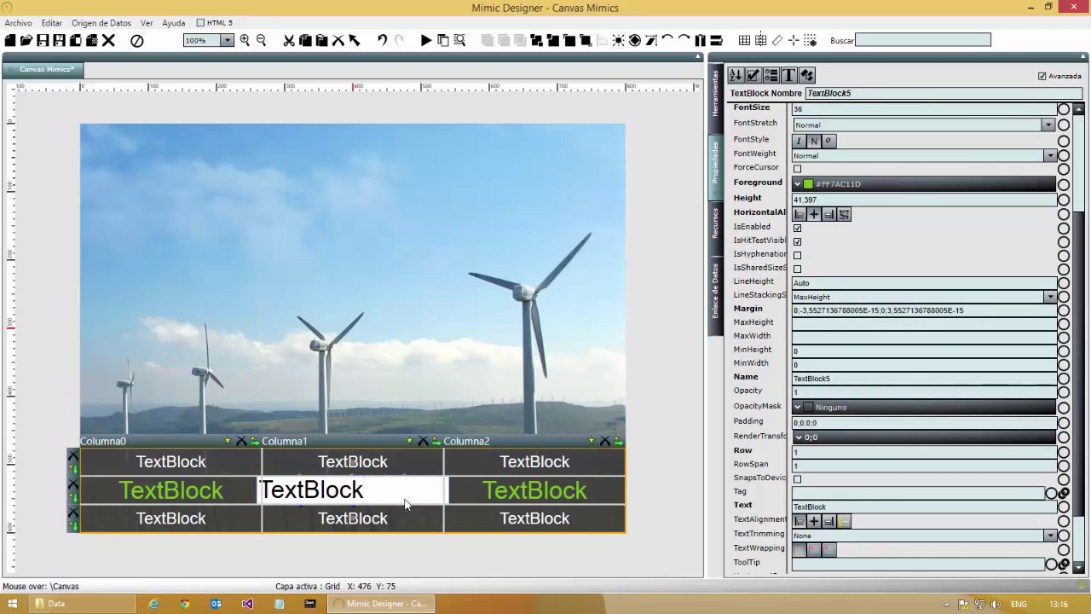
left_click(412, 515)
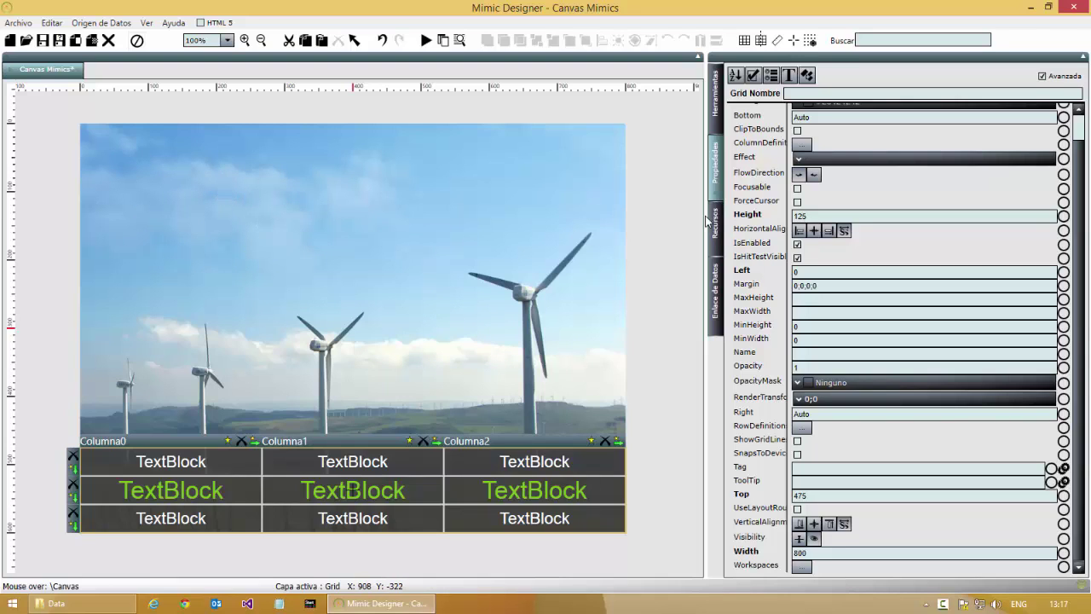
- Draw a rectangle (Rectángulo, from Formas) in the upper-left corner of the main canvas's sky area
left_click(716, 124)
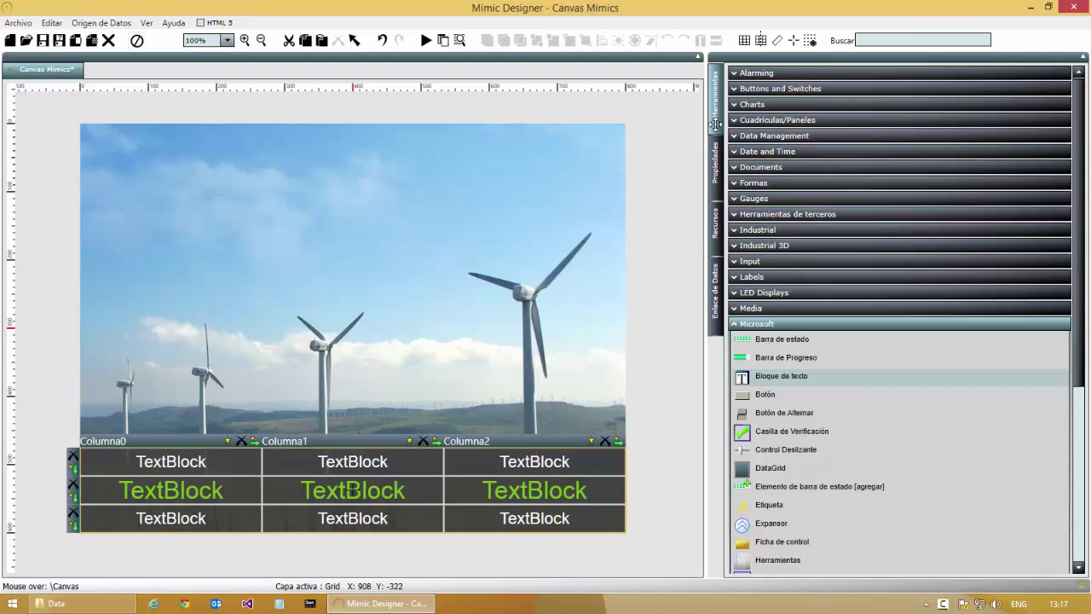
left_click(781, 324)
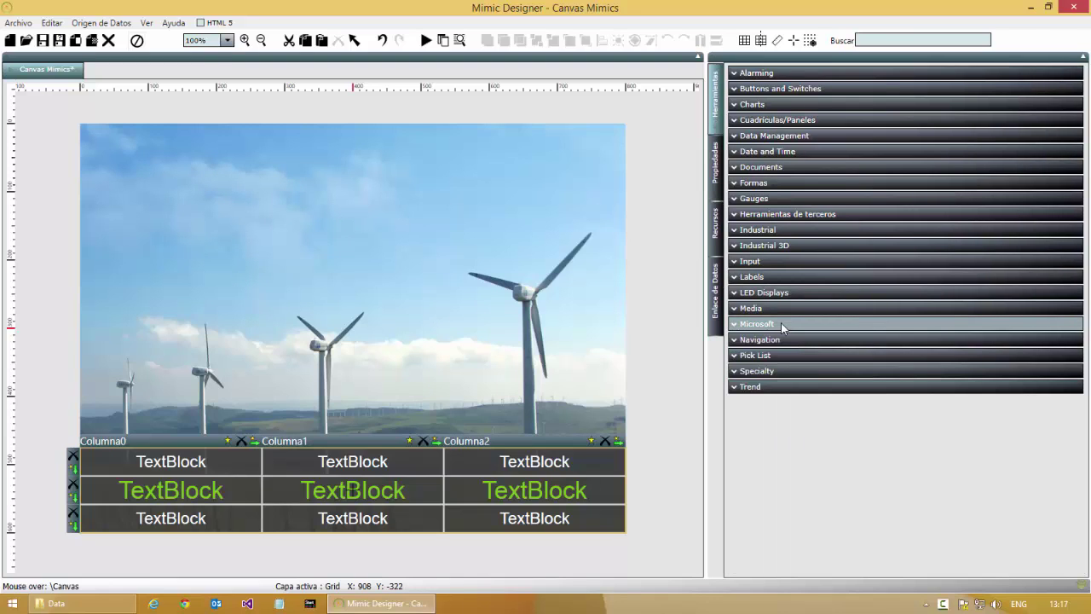
left_click(767, 182)
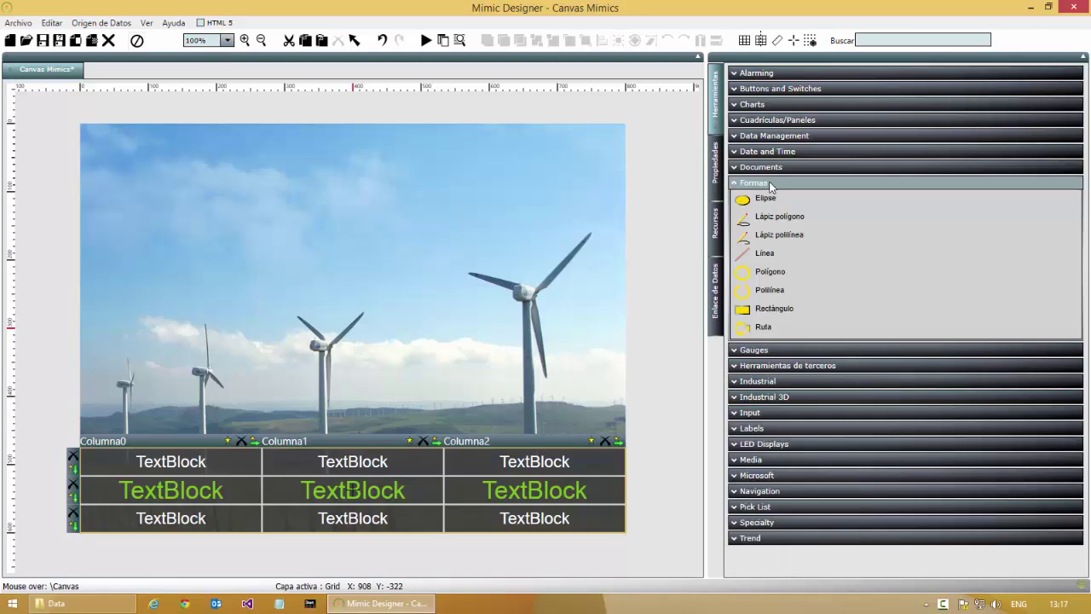
left_click(751, 310)
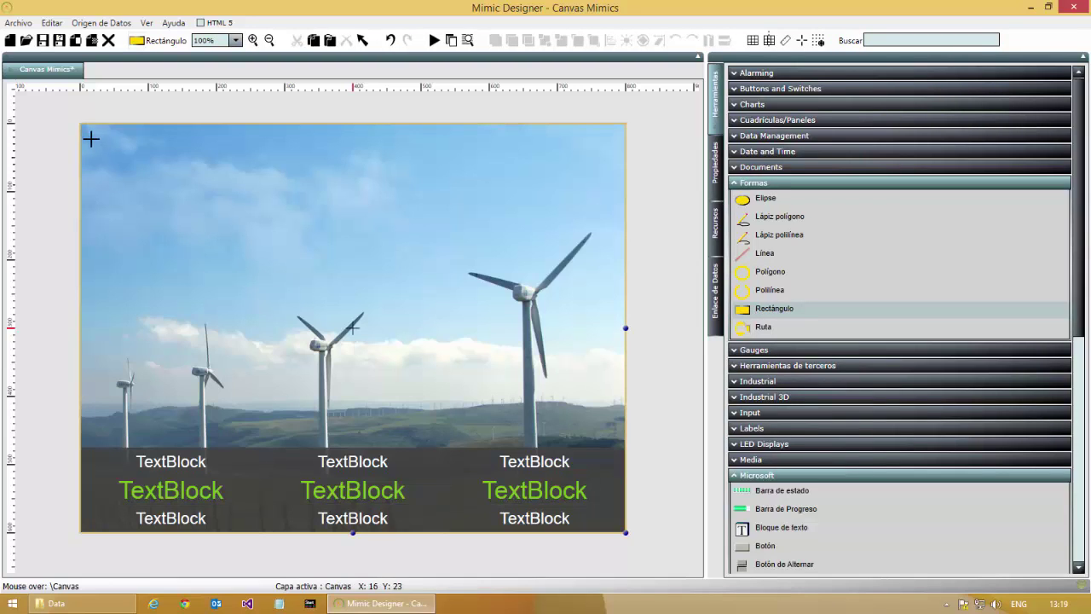
mouse_move(90, 134)
left_mouse_down()
mouse_move(185, 237)
mouse_move(312, 272)
mouse_move(282, 250)
left_mouse_up()
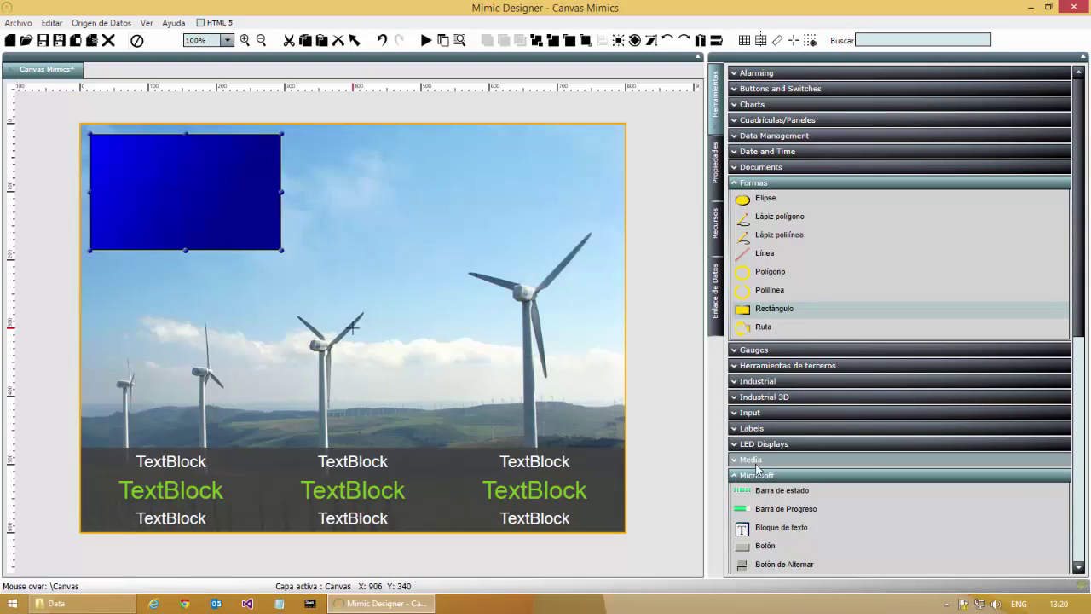
- Place two Bloque de texto elements on the canvas beside the blue rectangle, one above the other
left_click(763, 529)
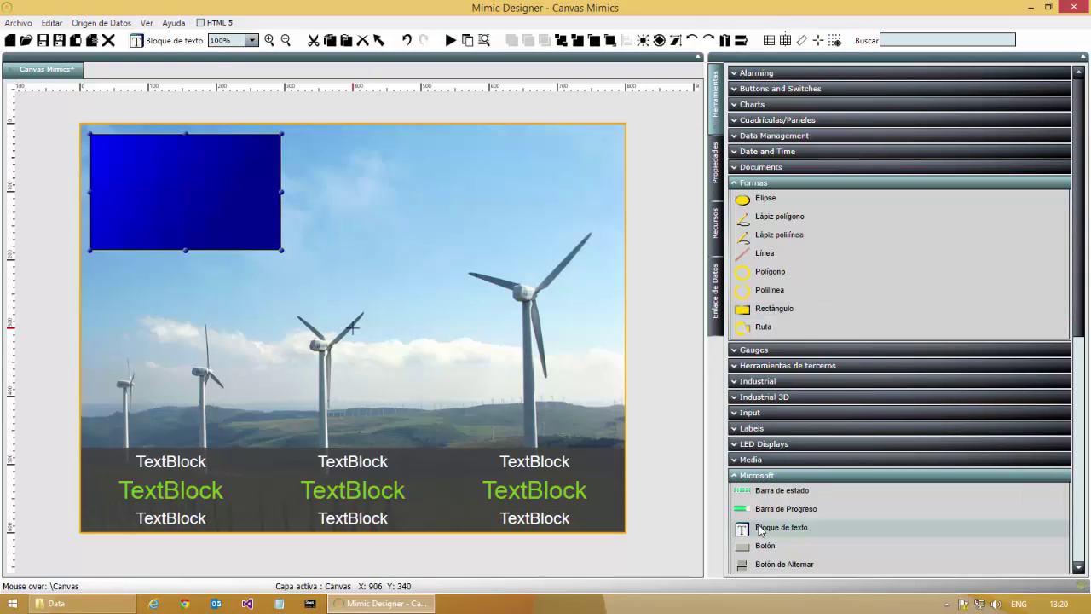
left_click(349, 182)
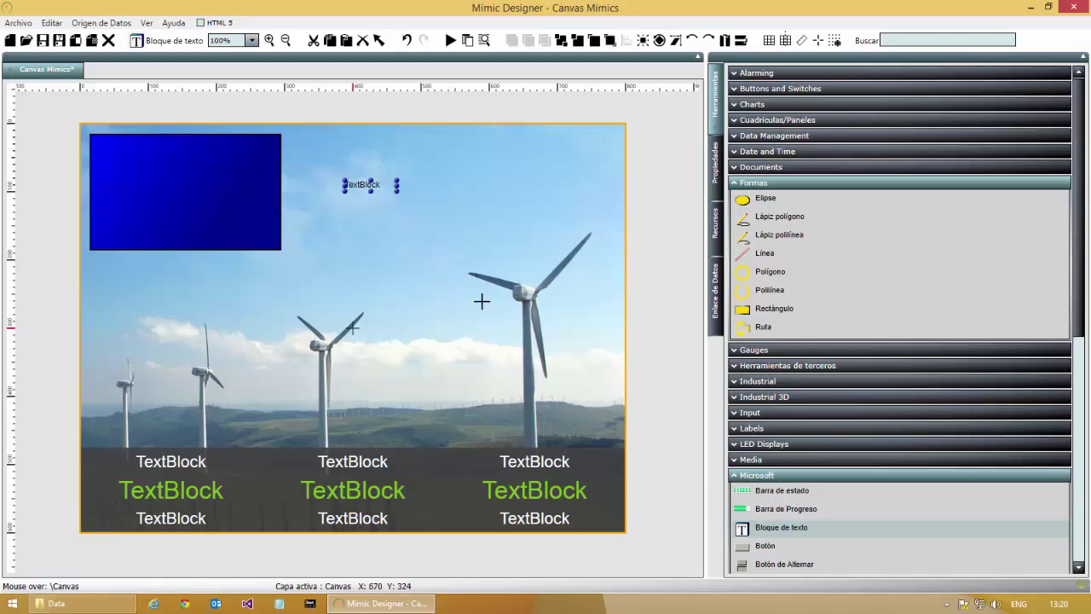
left_click(349, 222)
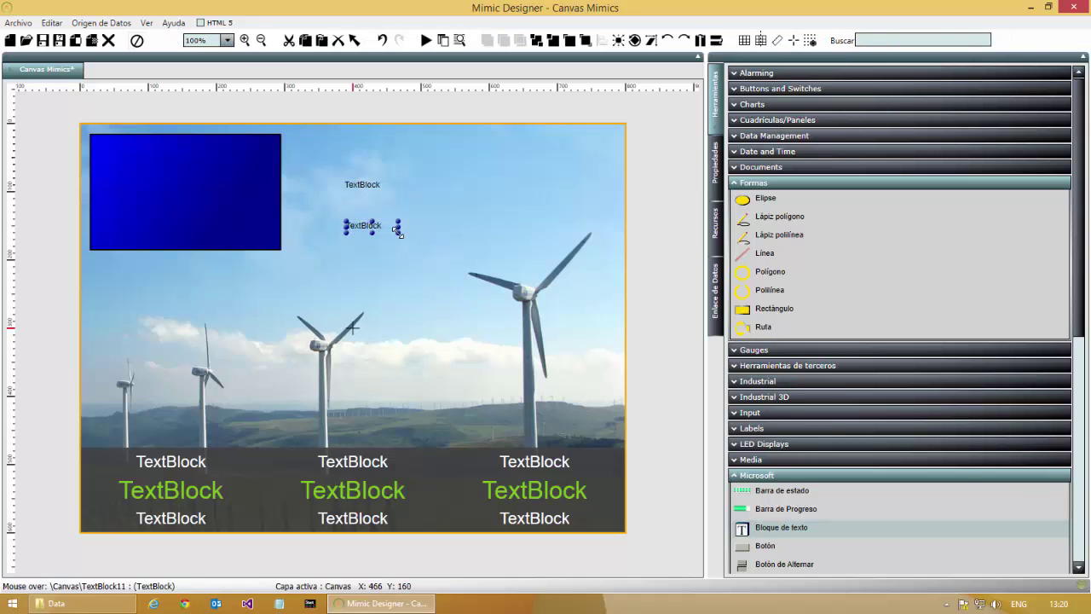
- Set the upper new text block's font size to 24 and its font weight to Bold
left_click(375, 186)
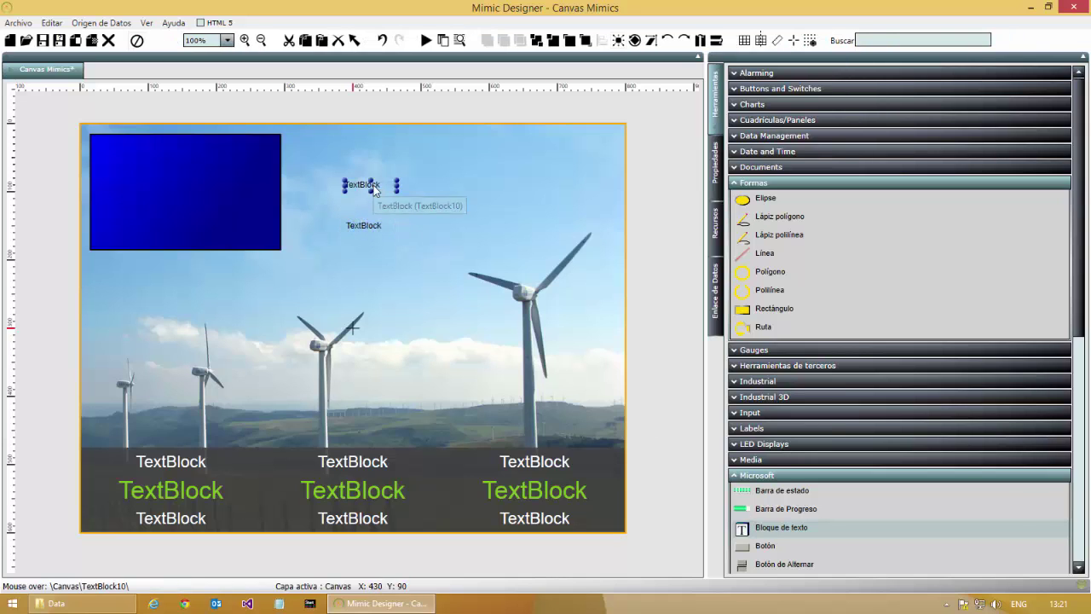
left_click(716, 174)
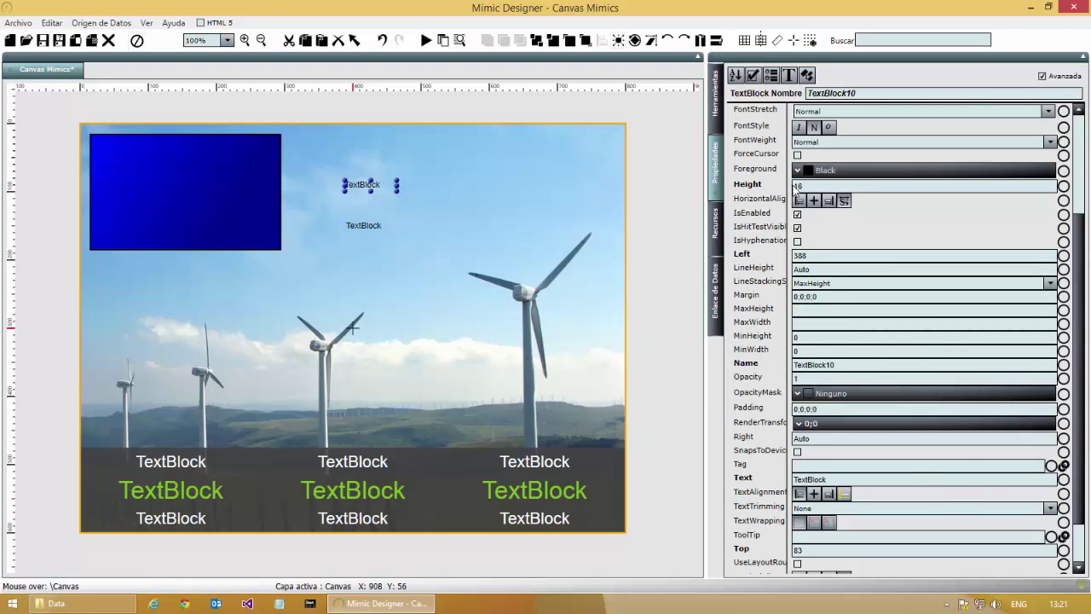
scroll(883, 364, "up", 3)
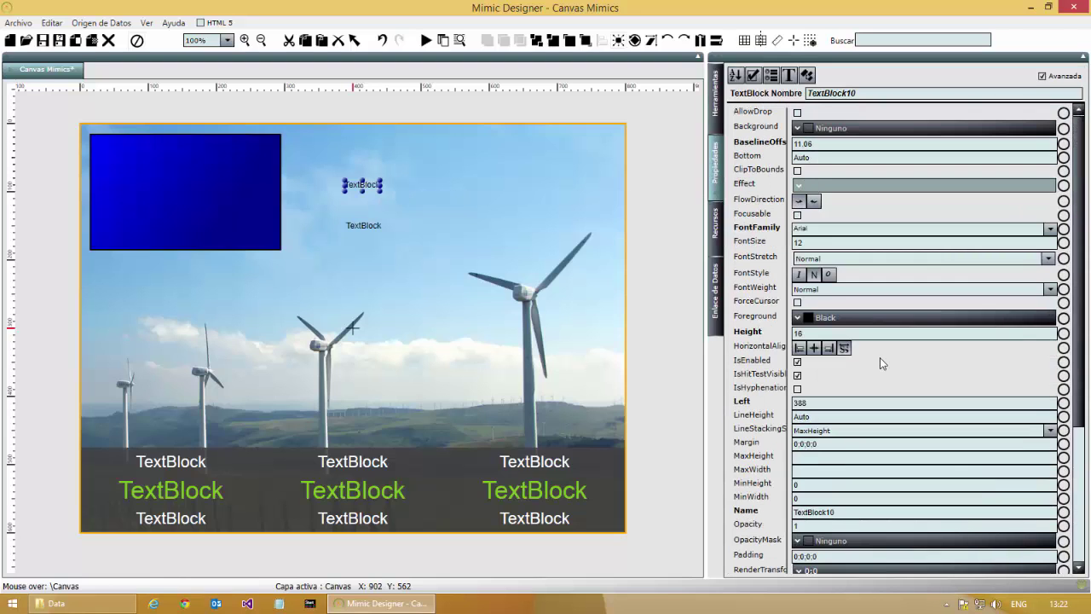
left_click(813, 242)
type("24")
key("Return")
left_click(829, 288)
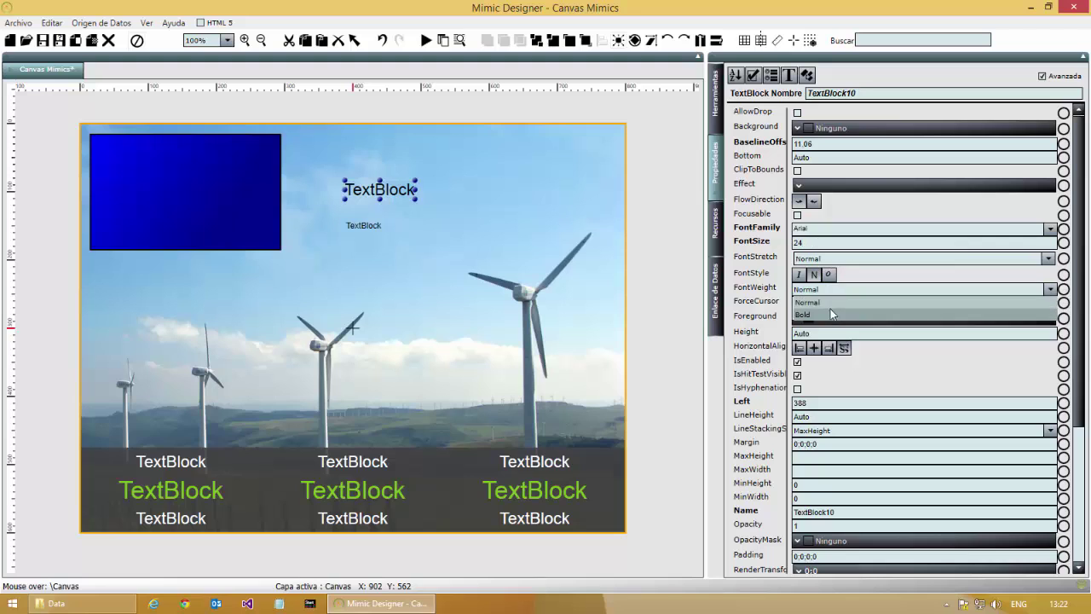
left_click(830, 310)
- Give the upper new text block a solid green foreground colour, #FF7AC11D
left_click(860, 316)
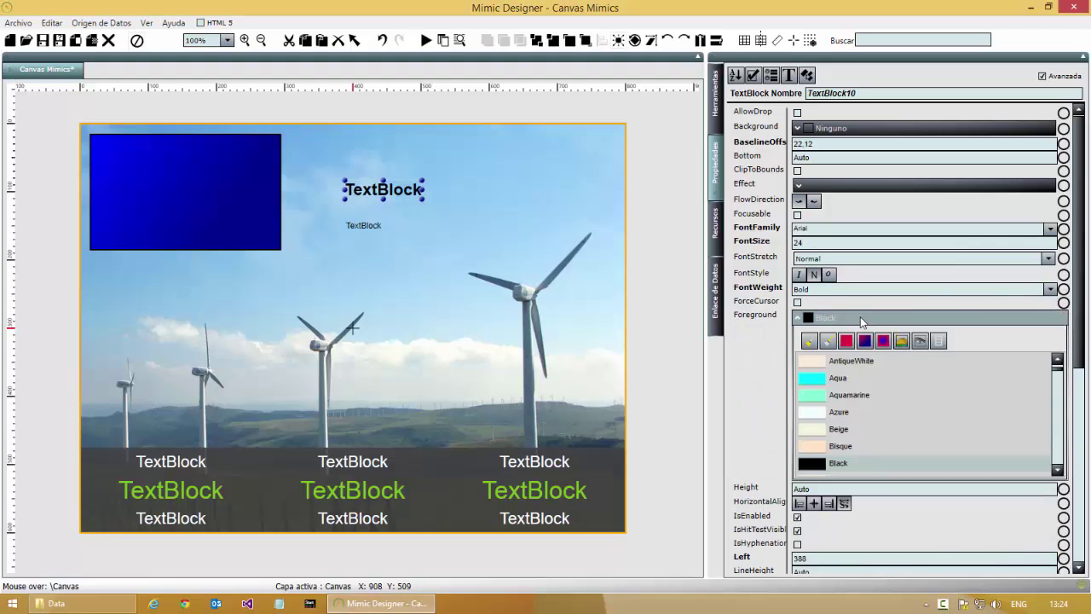
left_click(846, 340)
left_click_drag(819, 436, 853, 435)
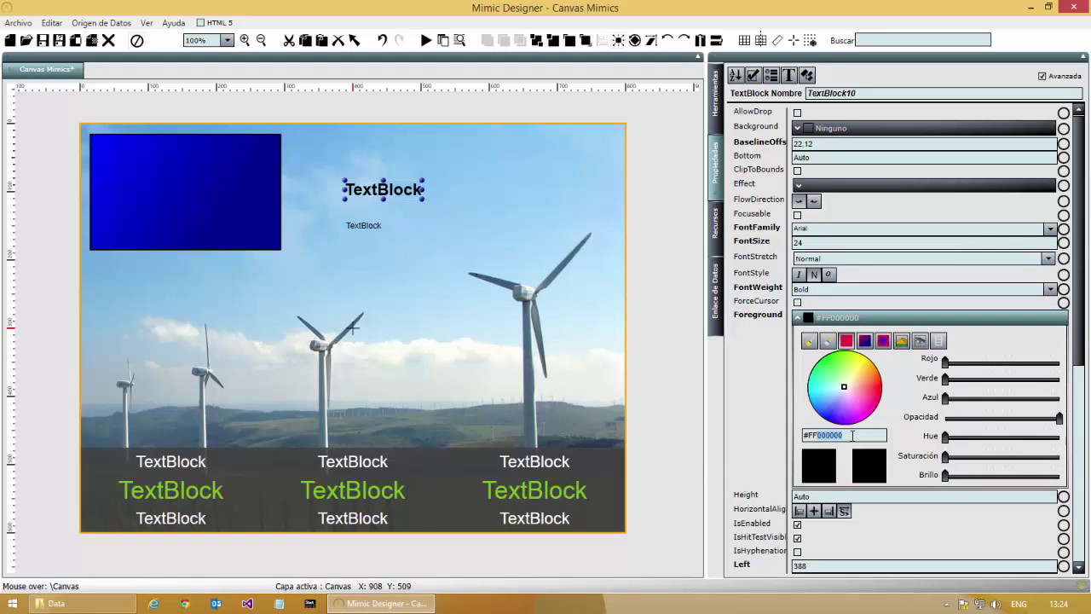
type("7ac11d")
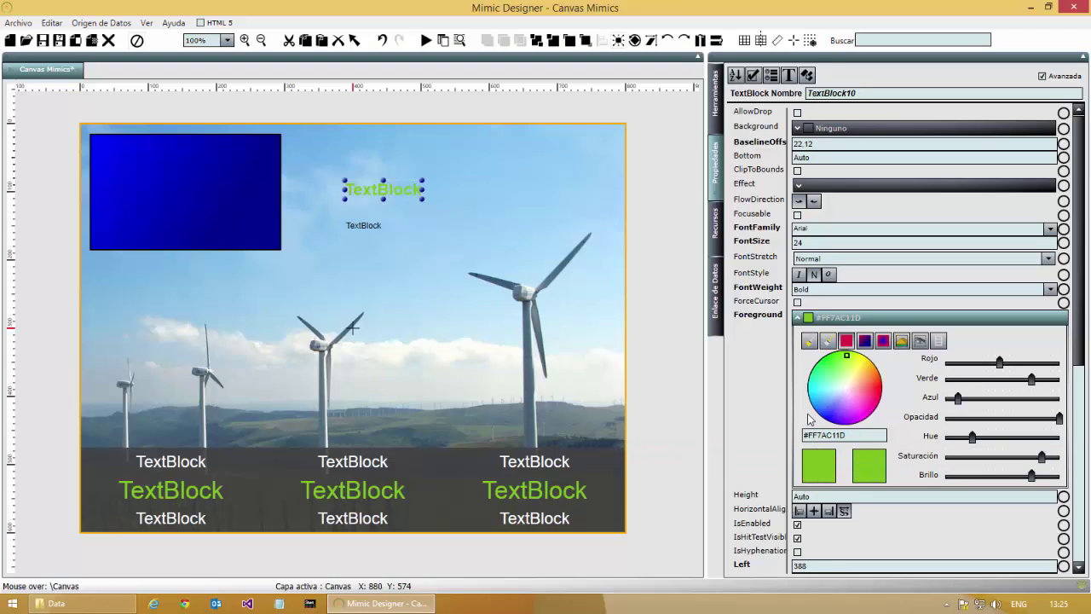
- Set the font size of the lower new text block, beside the blue rectangle, to 100
left_click(365, 227)
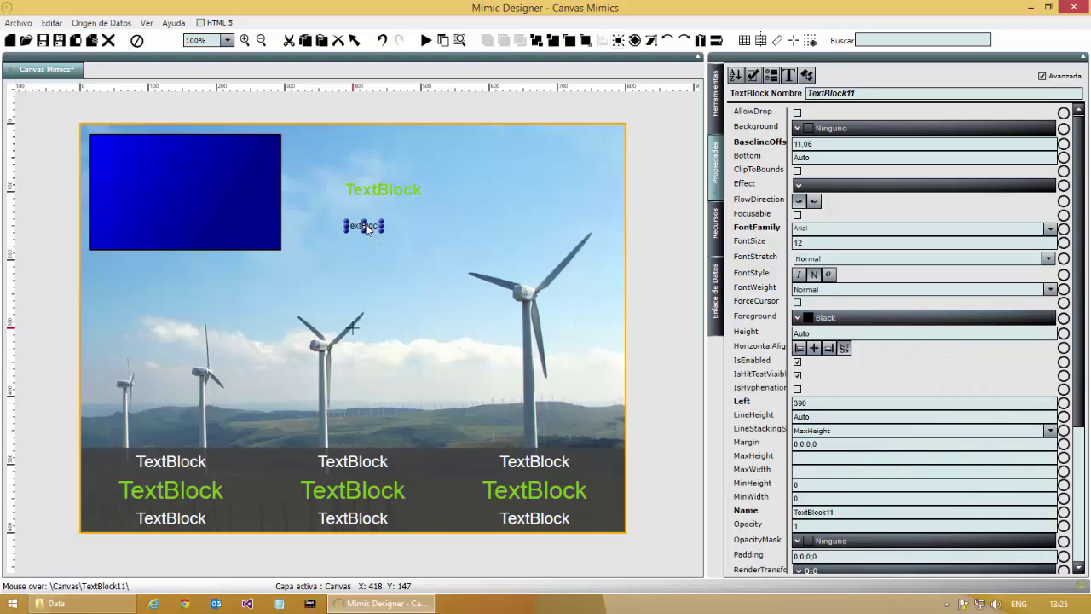
left_click(810, 243)
type("100")
key("Return")
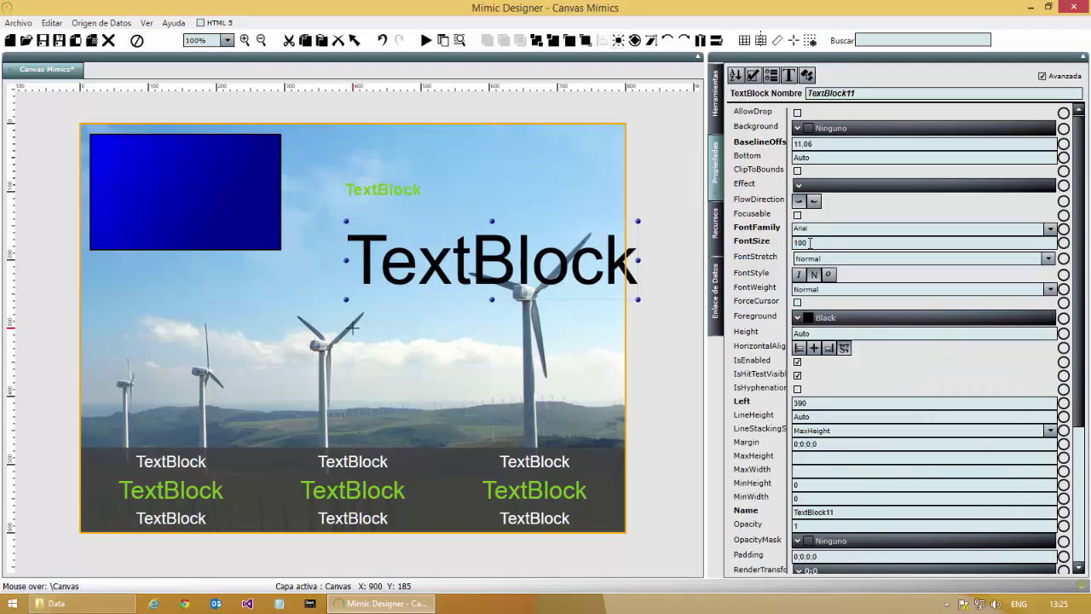
- Set the lower text block's foreground to White and move it down and to the left on the canvas
left_click(798, 317)
scroll(913, 382, "down", 10)
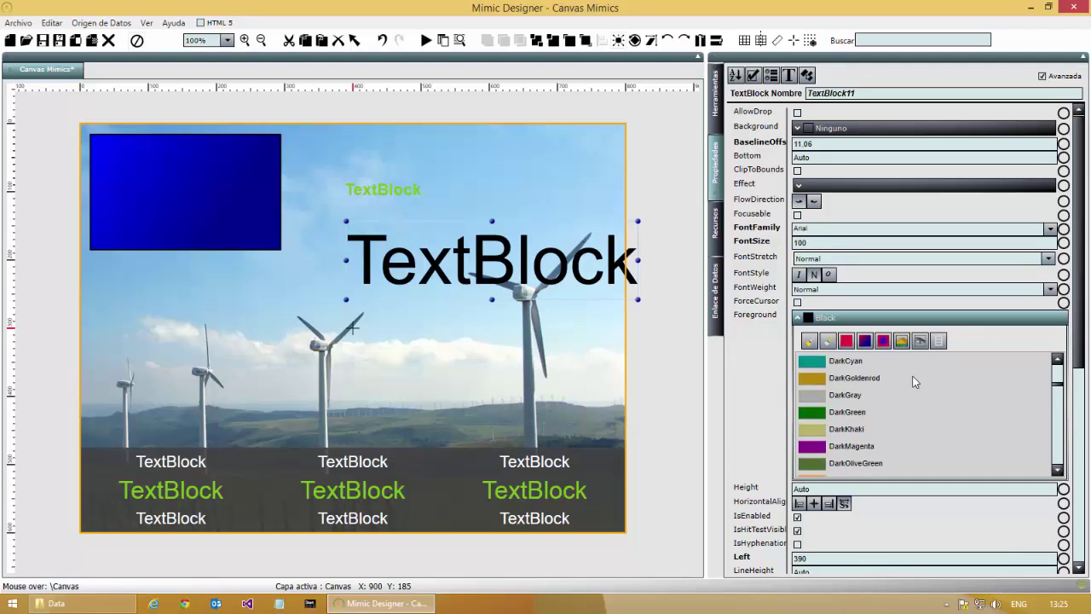
scroll(913, 384, "down", 15)
left_click(844, 412)
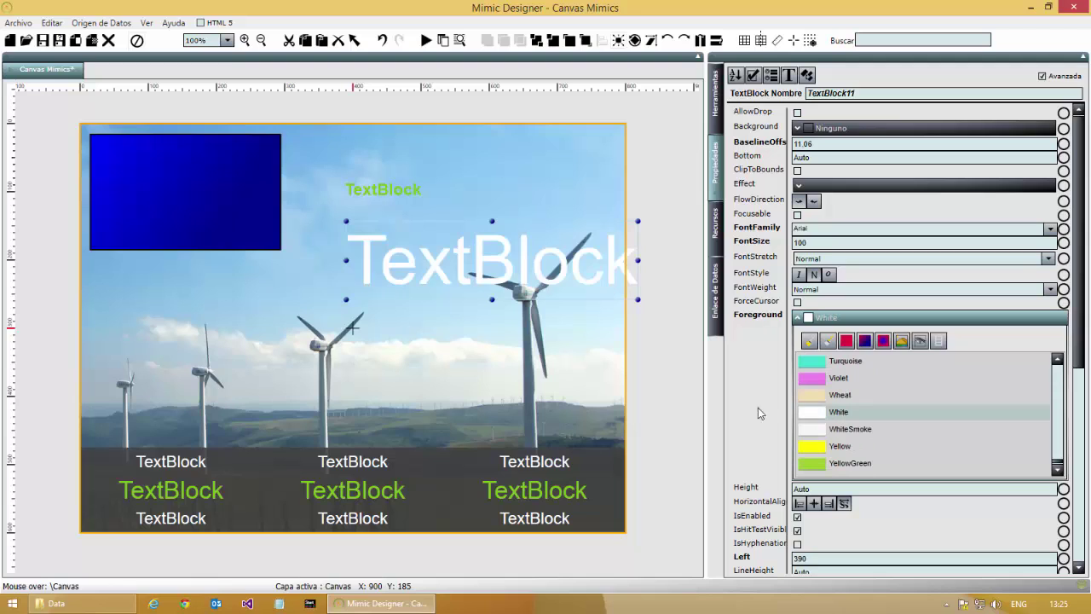
left_click_drag(513, 271, 459, 309)
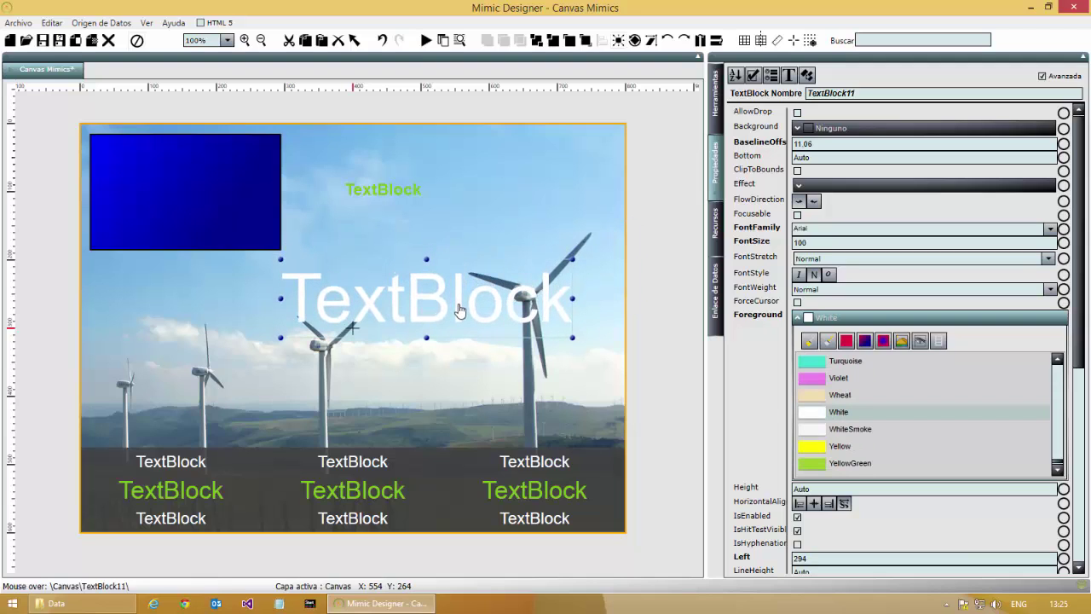
- Set the stroke of the blue rectangle to the named colour Transparent
left_click(269, 248)
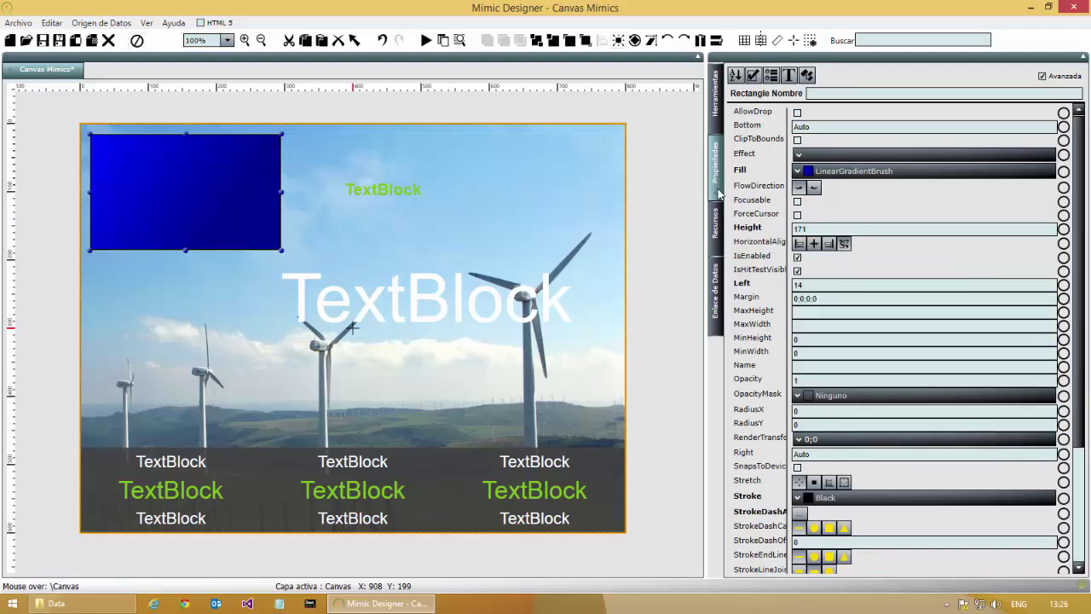
scroll(801, 427, "down", 4)
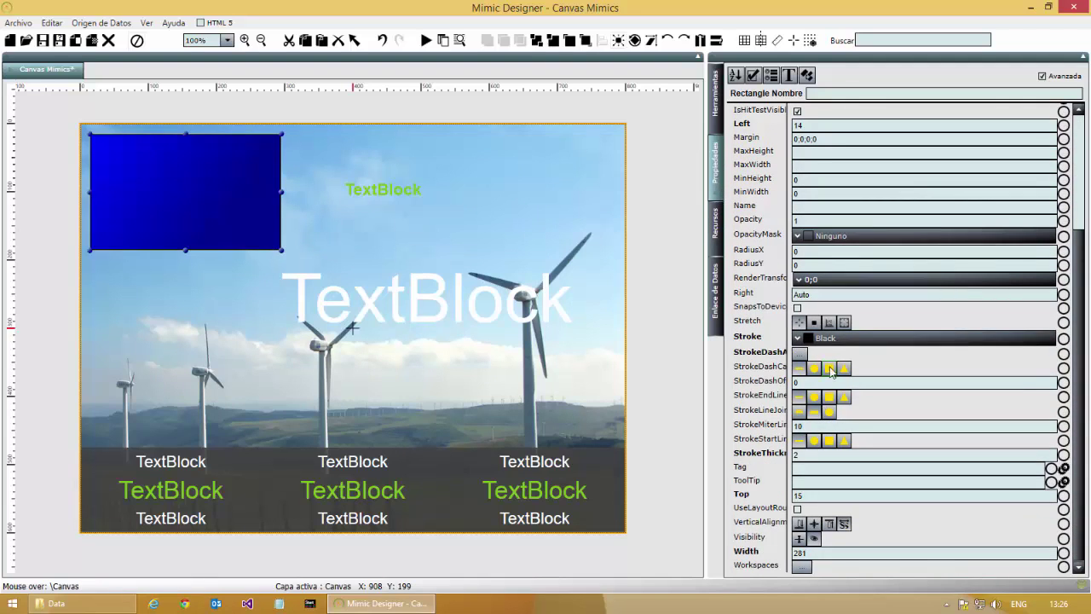
left_click(806, 337)
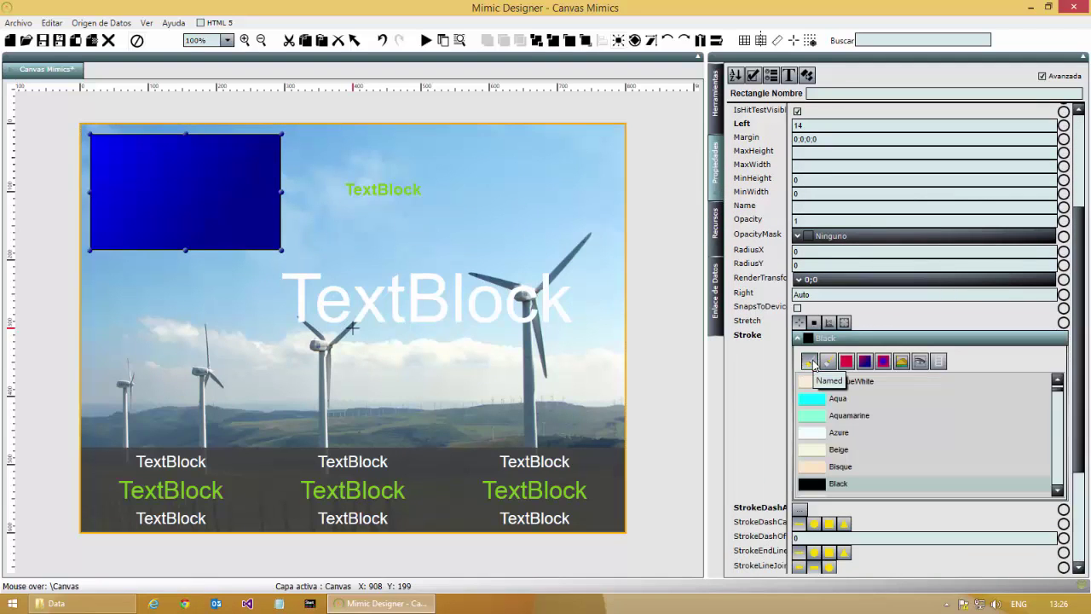
scroll(979, 423, "up", 1)
left_click(833, 384)
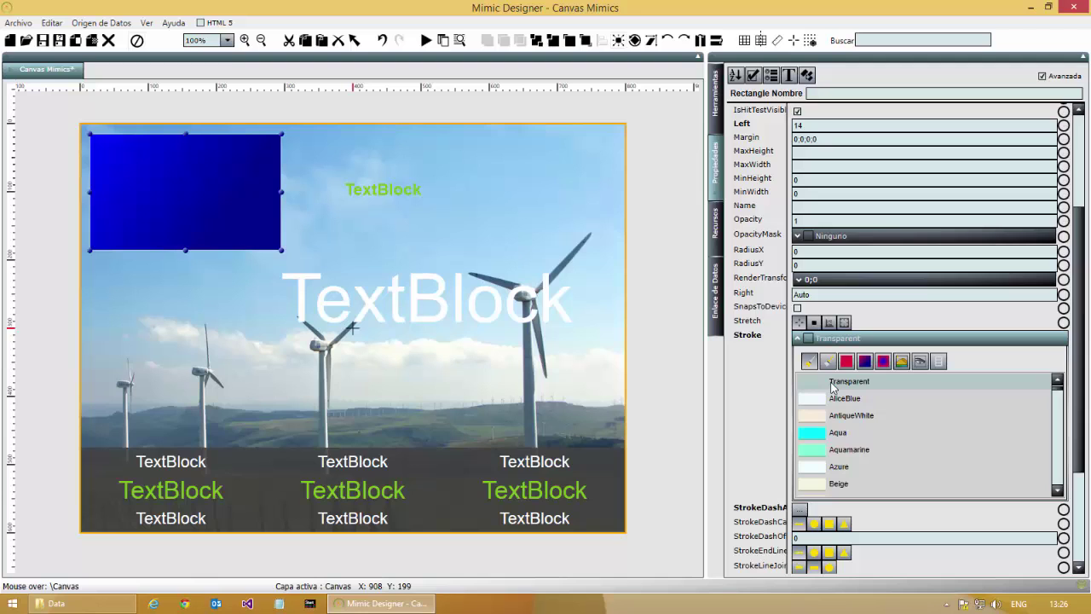
scroll(855, 330, "down", 1)
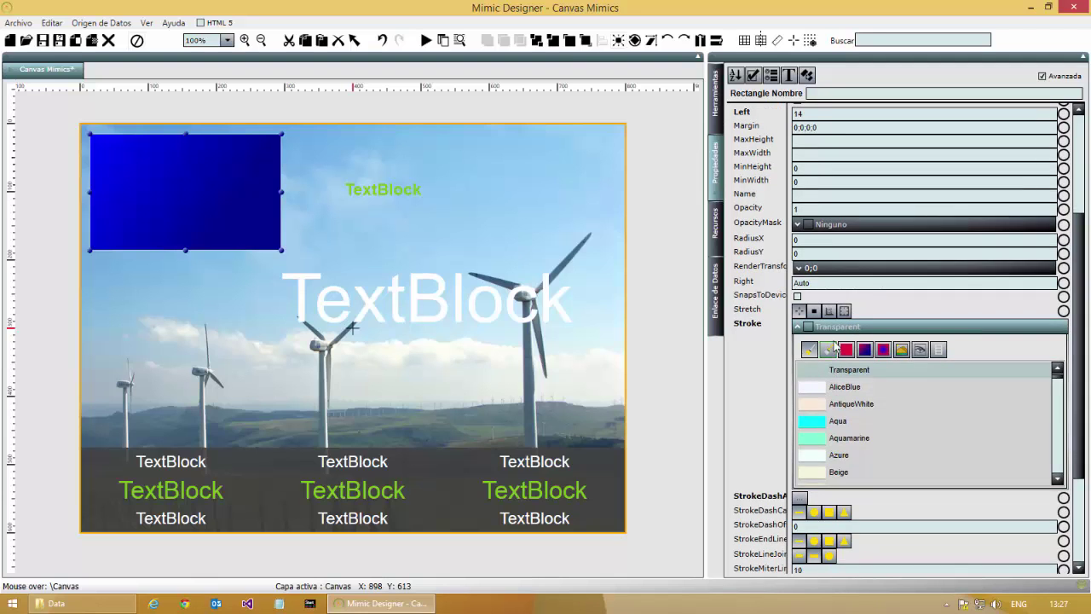
- Replace the rectangle's gradient fill with the solid semi-transparent grey #E6424242
scroll(847, 341, "up", 3)
scroll(847, 341, "up", 1)
left_click(841, 170)
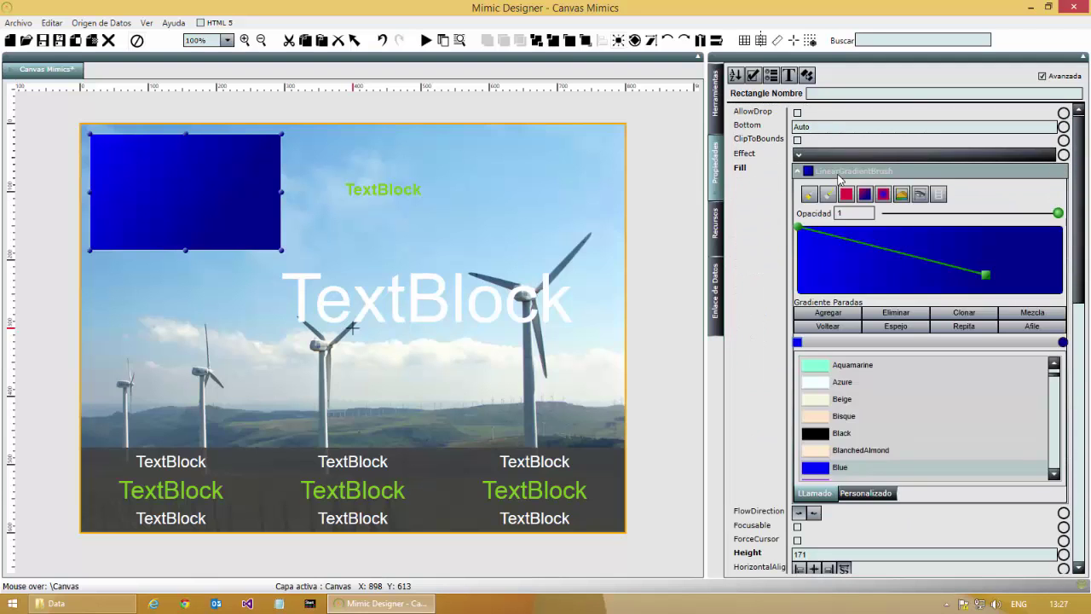
left_click(846, 194)
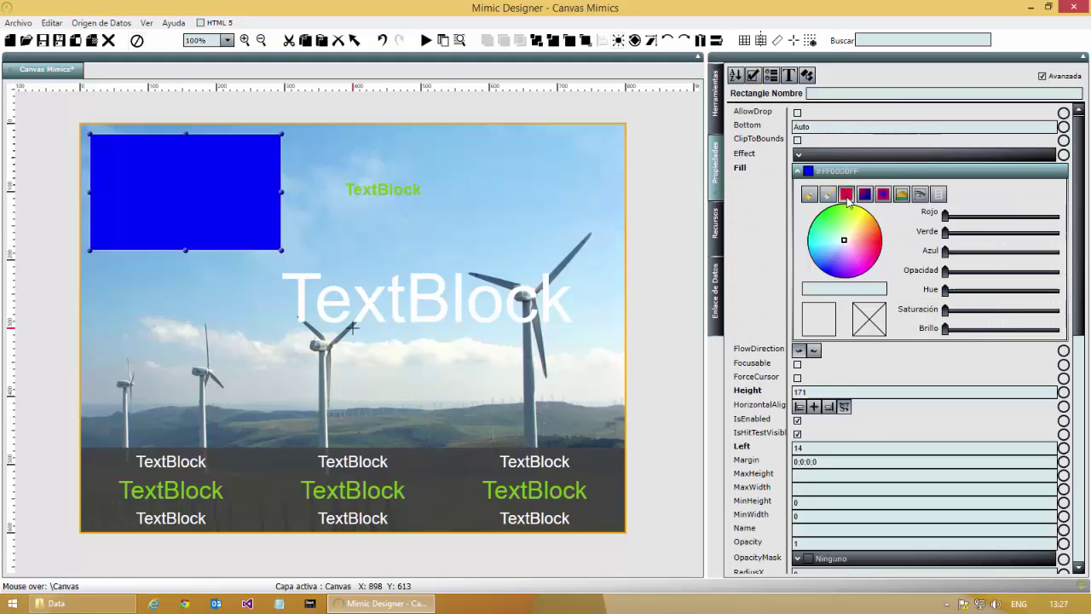
left_click(810, 289)
type("#e6424242")
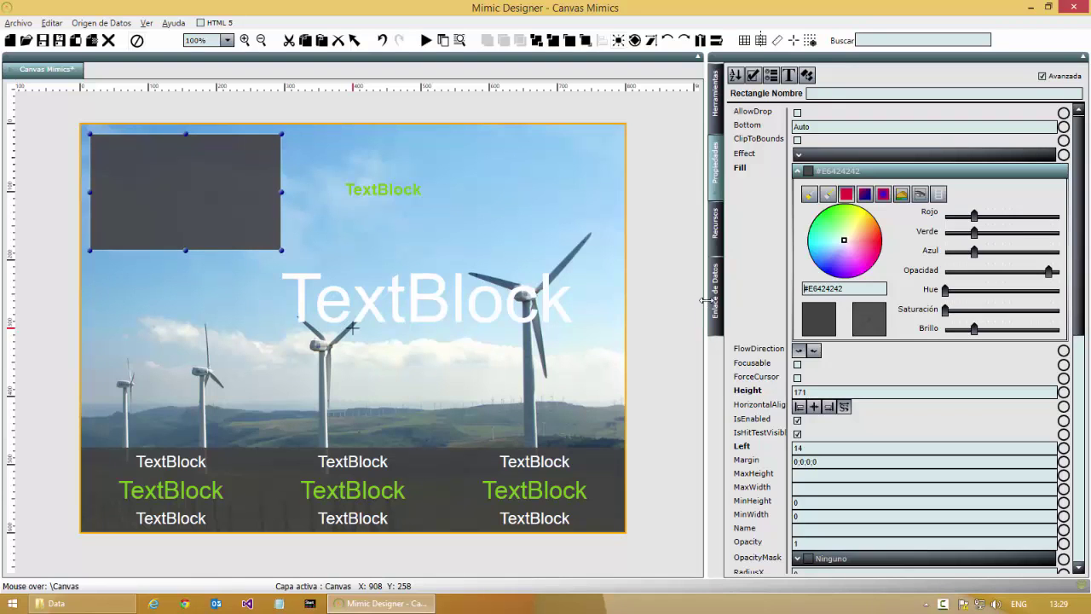
- Move the green text block onto the top of the grey rectangle and the large white text block directly beneath it
left_click_drag(384, 197, 136, 156)
left_click_drag(452, 294, 265, 191)
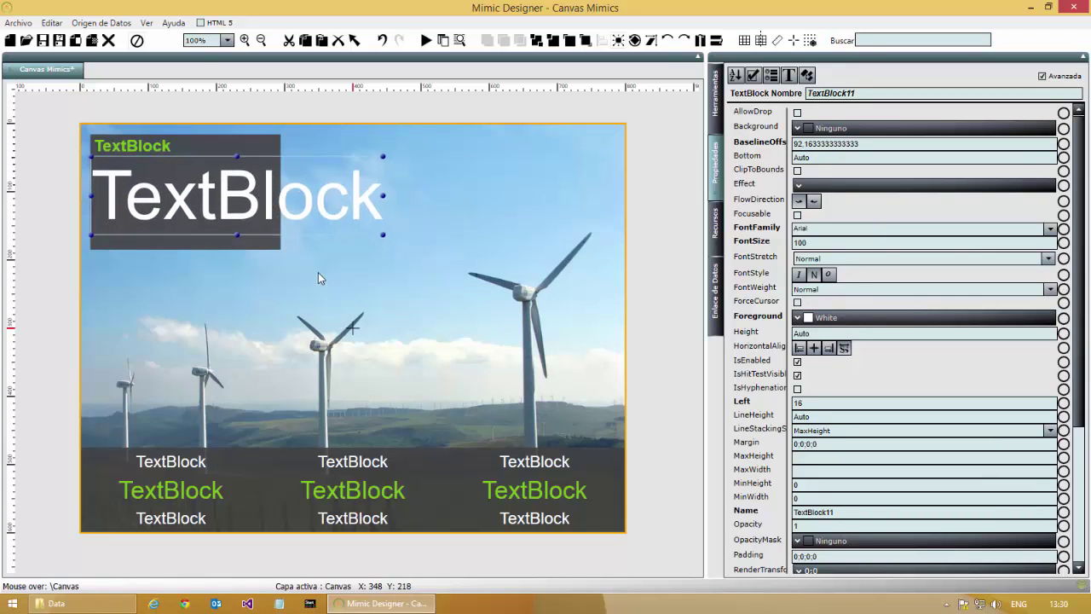
- Set the grey rectangle's width to 245
left_click(269, 247)
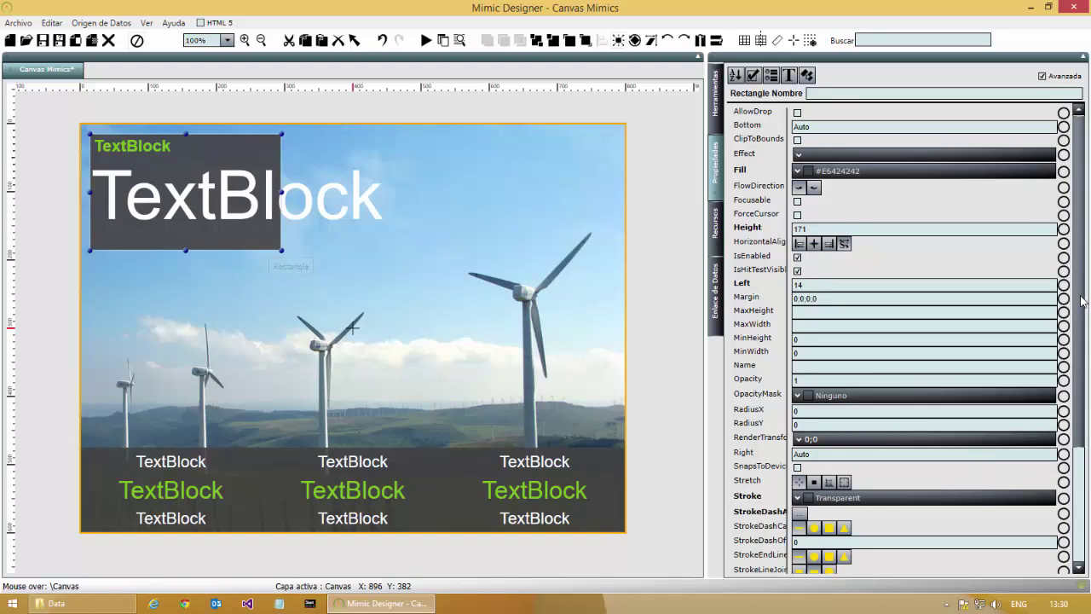
scroll(852, 542, "down", 3)
key("BackSpace")
key("BackSpace")
key("BackSpace")
type("245")
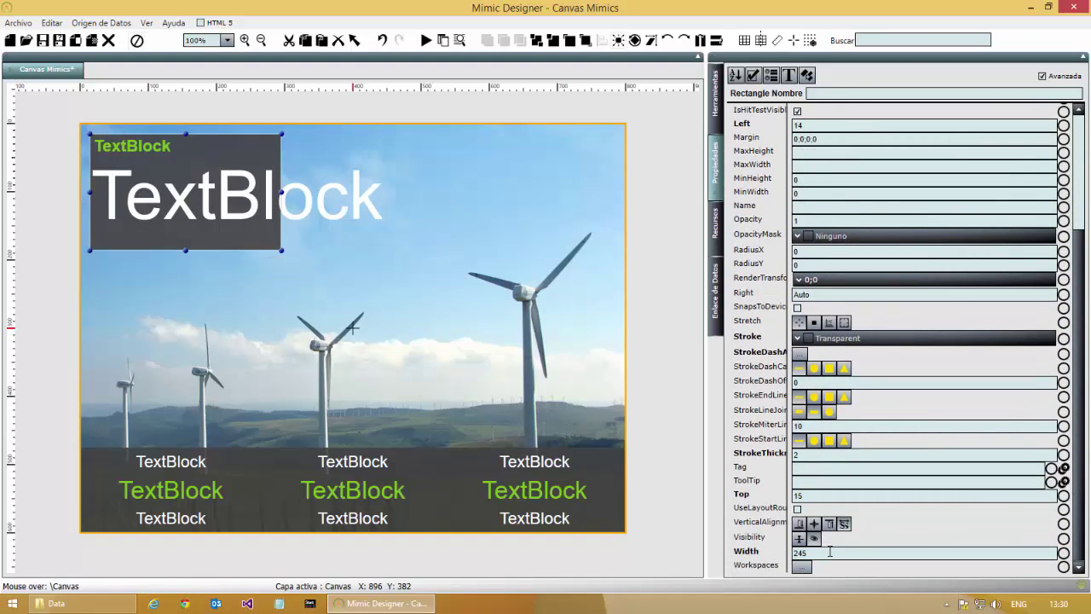
key("Return")
- Set the grey rectangle's height to 195
scroll(832, 522, "up", 3)
scroll(832, 522, "up", 1)
left_click(812, 228)
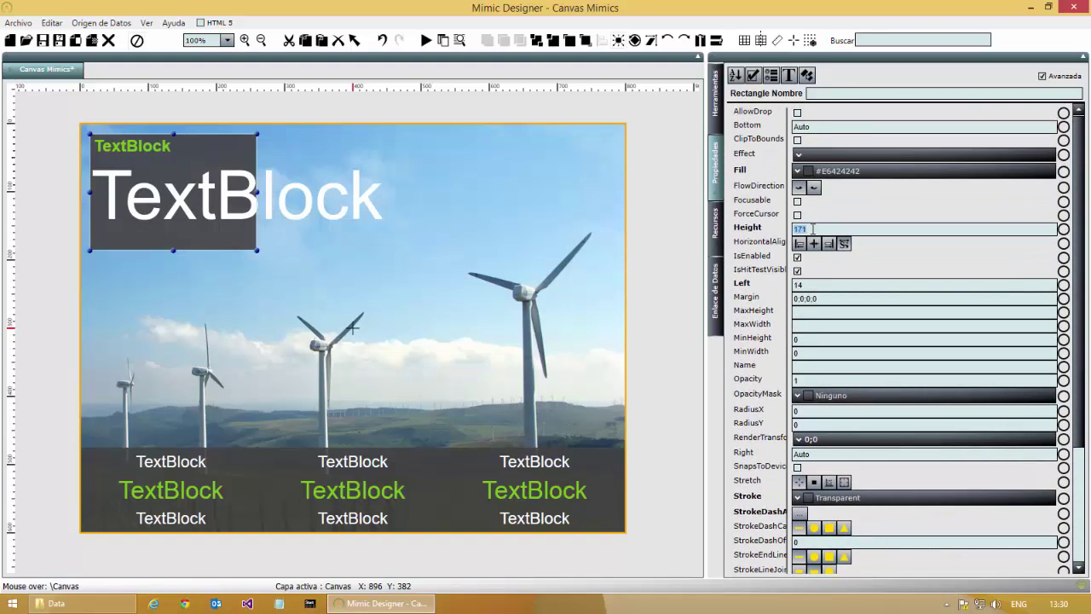
key("BackSpace")
key("BackSpace")
key("BackSpace")
type("195")
key("Return")
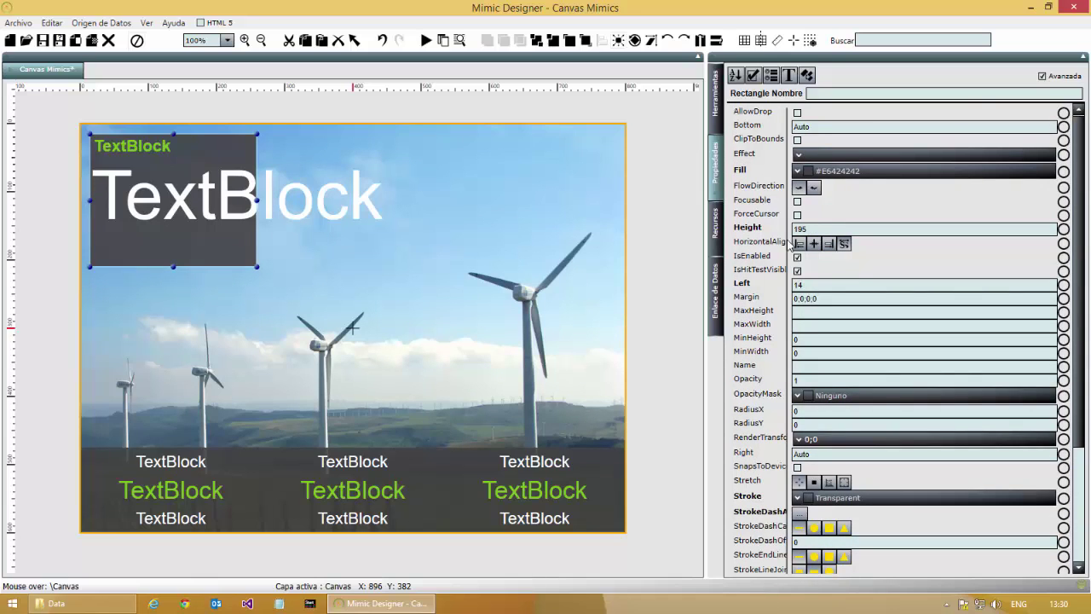
- Replace the text of the large white text block with 999
left_click(243, 218)
double_click(243, 217)
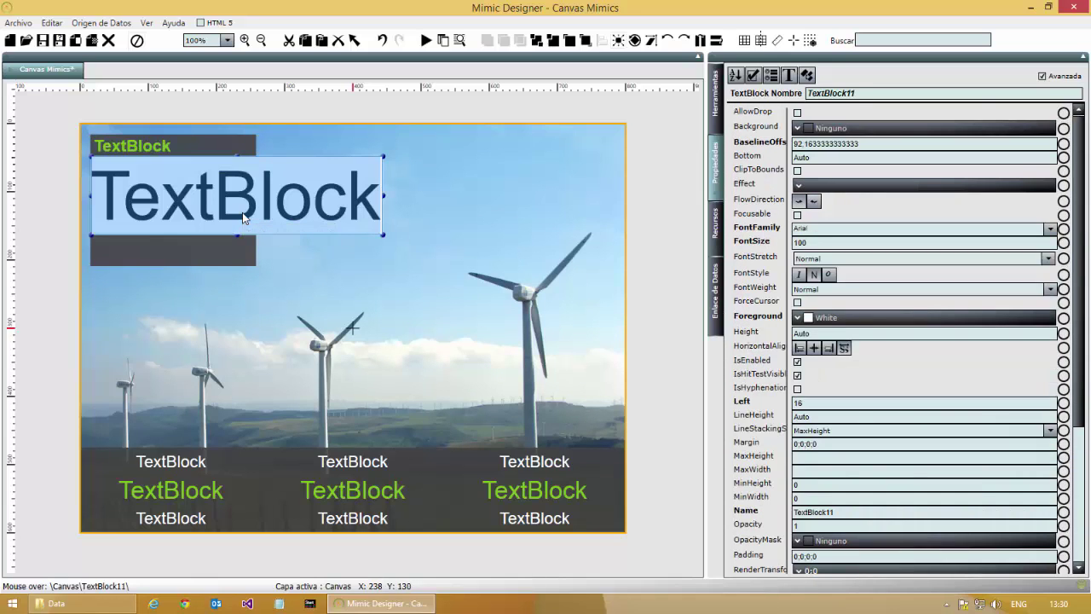
type("999")
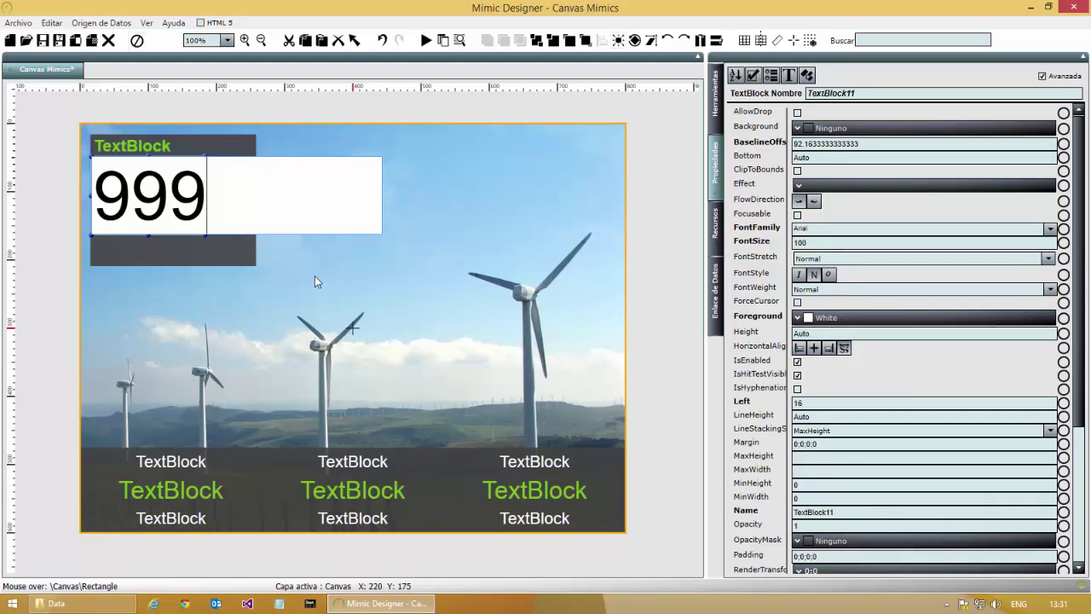
left_click(207, 237)
- Set the 999 text block's width to 245 and centre its text alignment
left_click(194, 215)
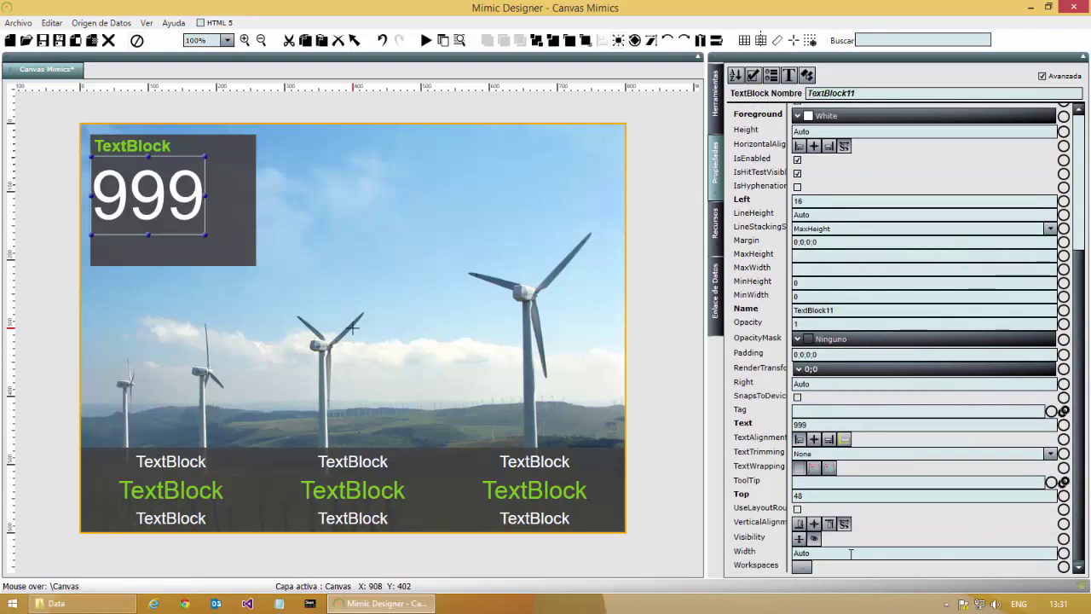
double_click(804, 552)
type("245")
key("Return")
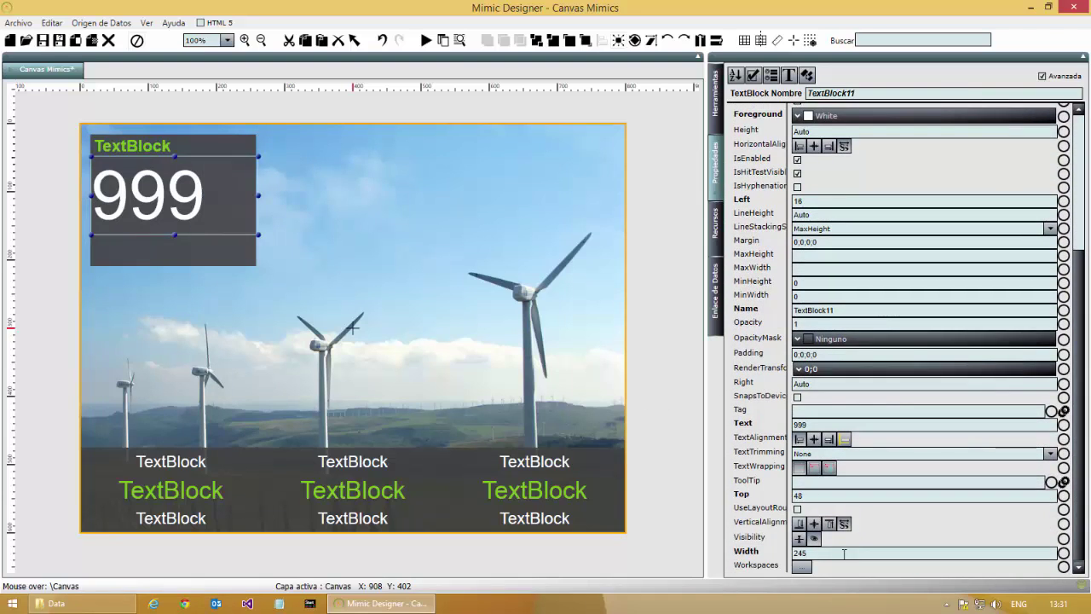
left_click(815, 440)
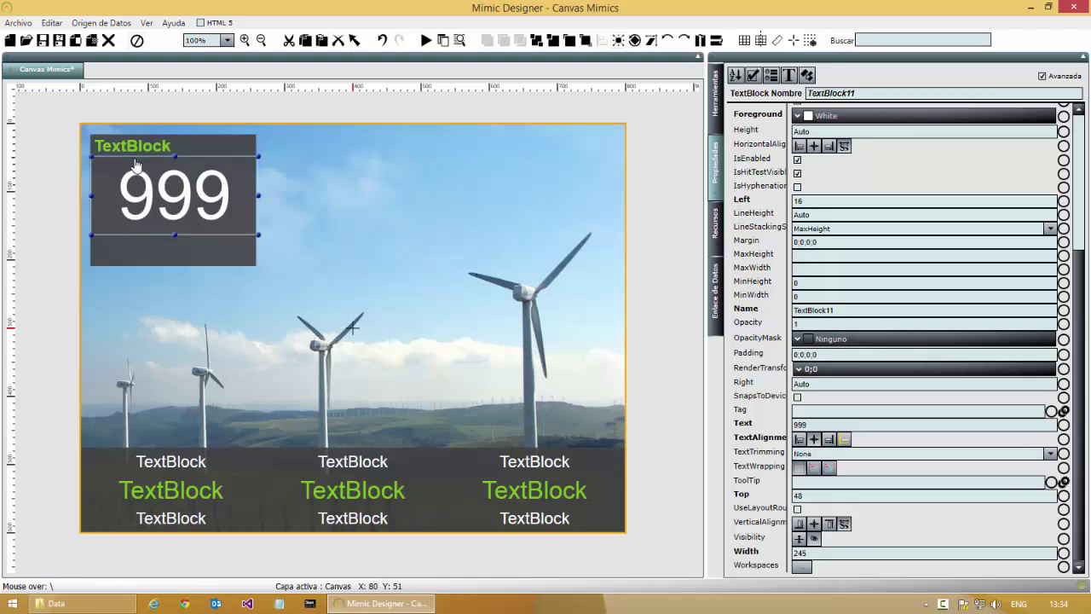
- Align the rectangle and its two text blocks on their horizontal centres and move them together into the canvas's upper-left corner
left_click(139, 153, "ctrl")
left_click(165, 245, "ctrl")
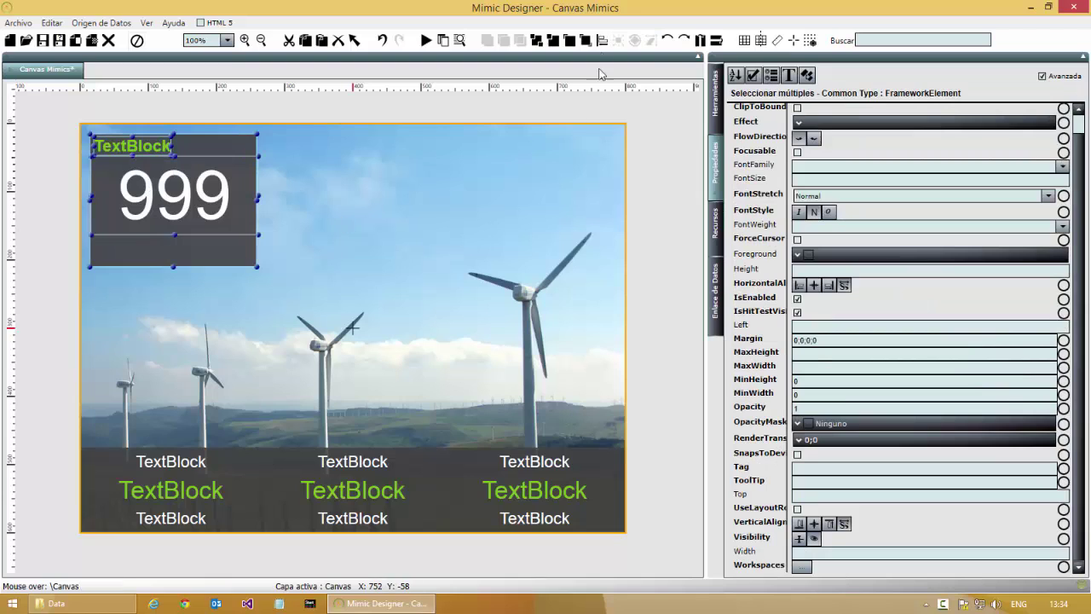
left_click(602, 41)
left_click(618, 74)
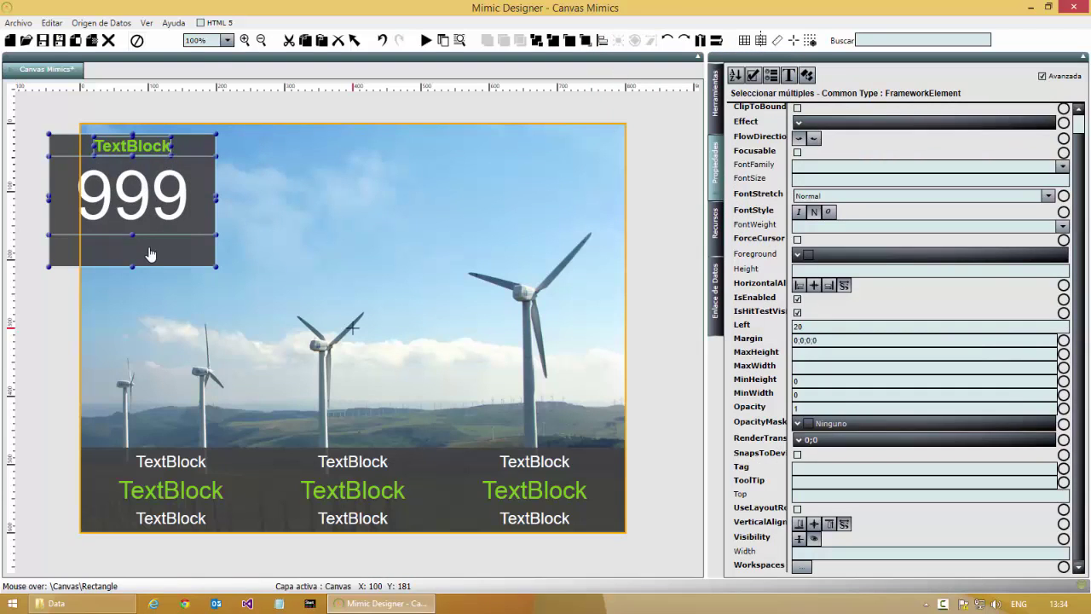
left_click_drag(149, 255, 187, 250)
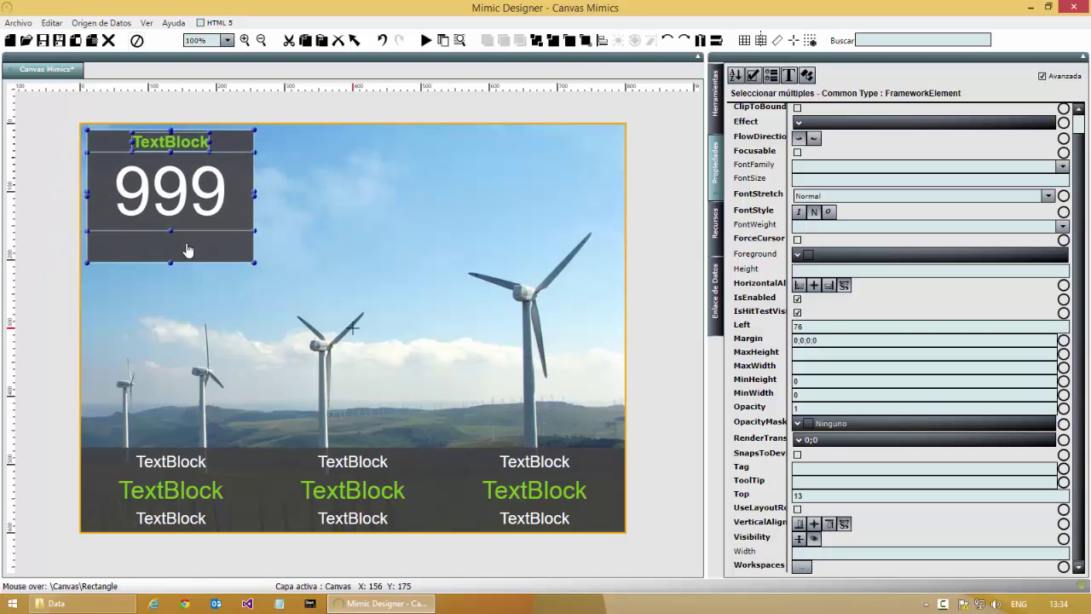
left_click(295, 301)
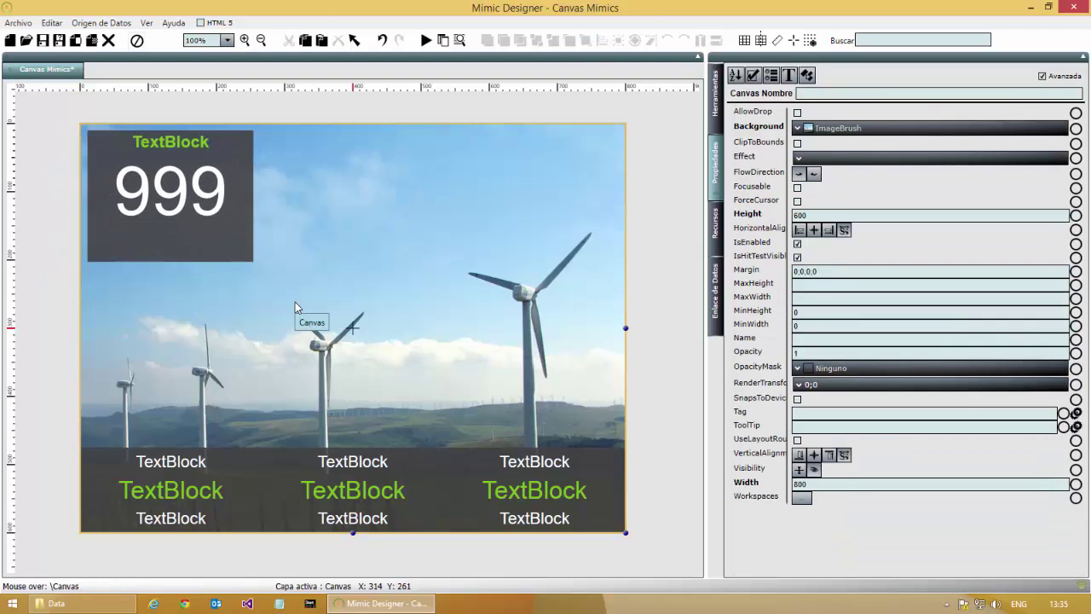
- Move the green text block to the rectangle's left edge and shift the 999 text block slightly down
left_click(170, 144)
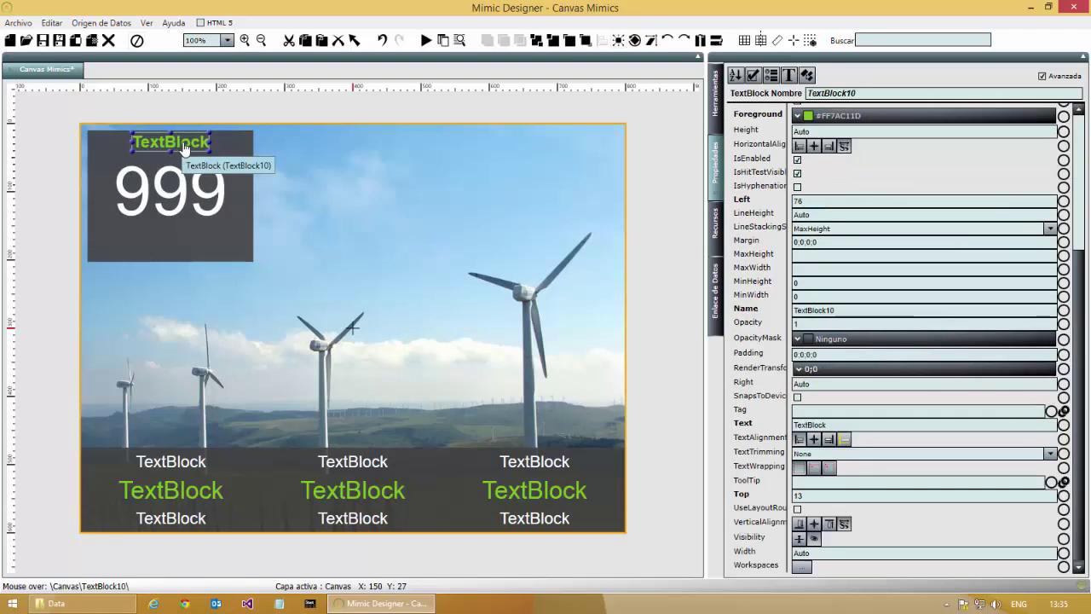
left_click_drag(170, 146, 147, 162)
left_click_drag(241, 194, 243, 200)
left_click(321, 264)
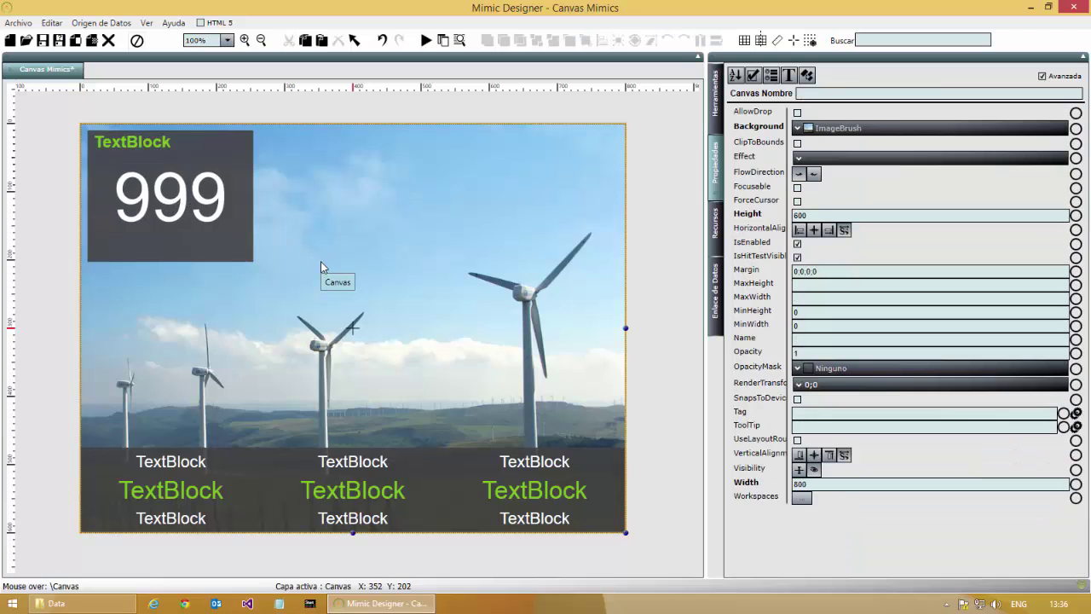
- Save the mimic as Canvas Mimics in the Mimics folder
left_click(42, 43)
left_click(390, 207)
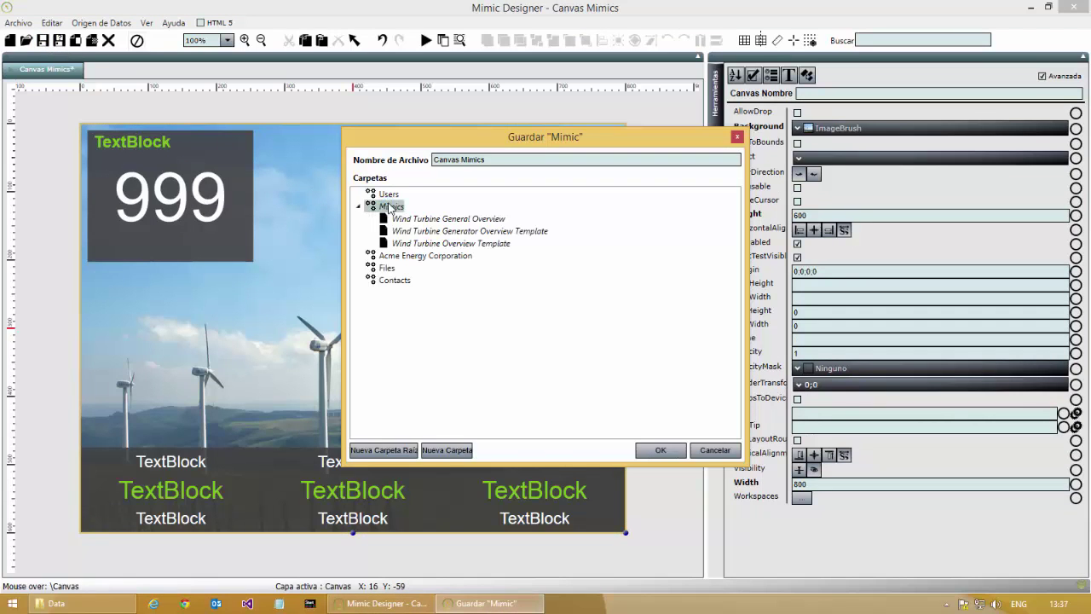
left_click(650, 450)
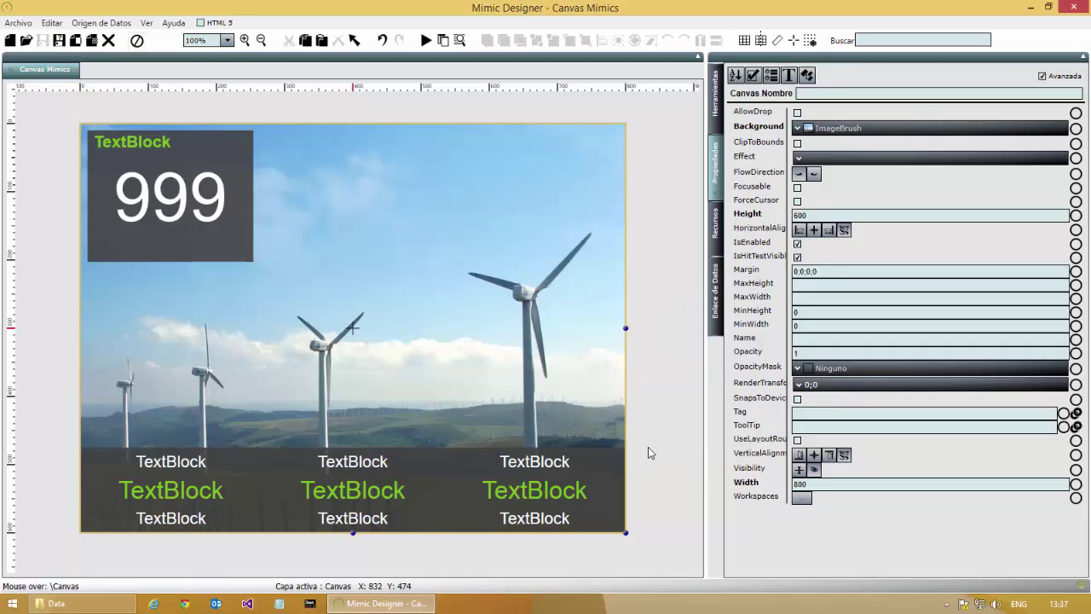
- Run the mimic in the runtime environment, then restore, move and enlarge its window to check how the display scales
left_click(426, 41)
left_click(673, 353)
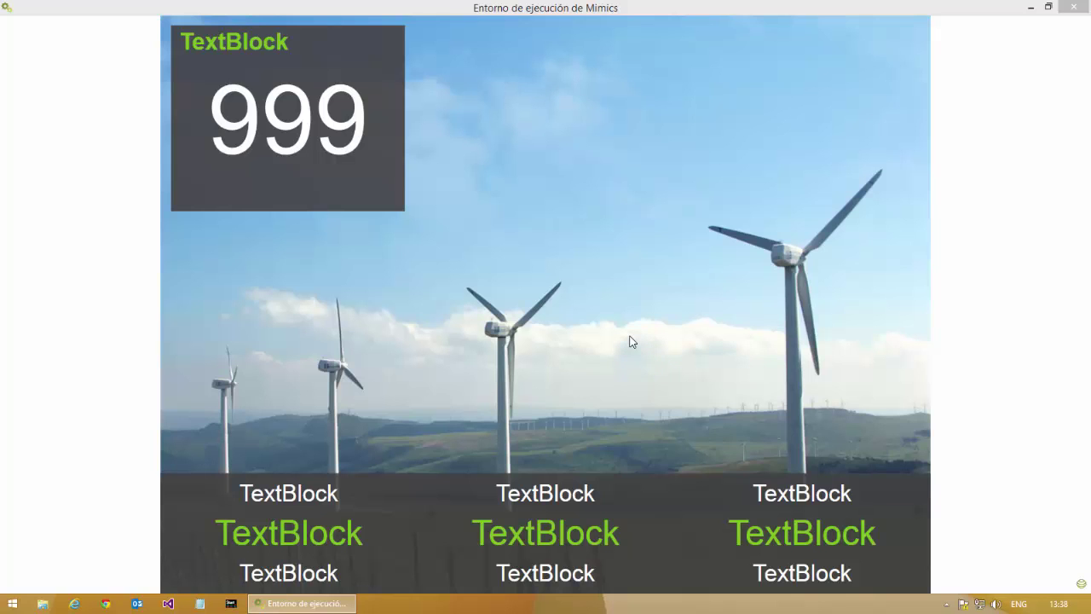
double_click(621, 9)
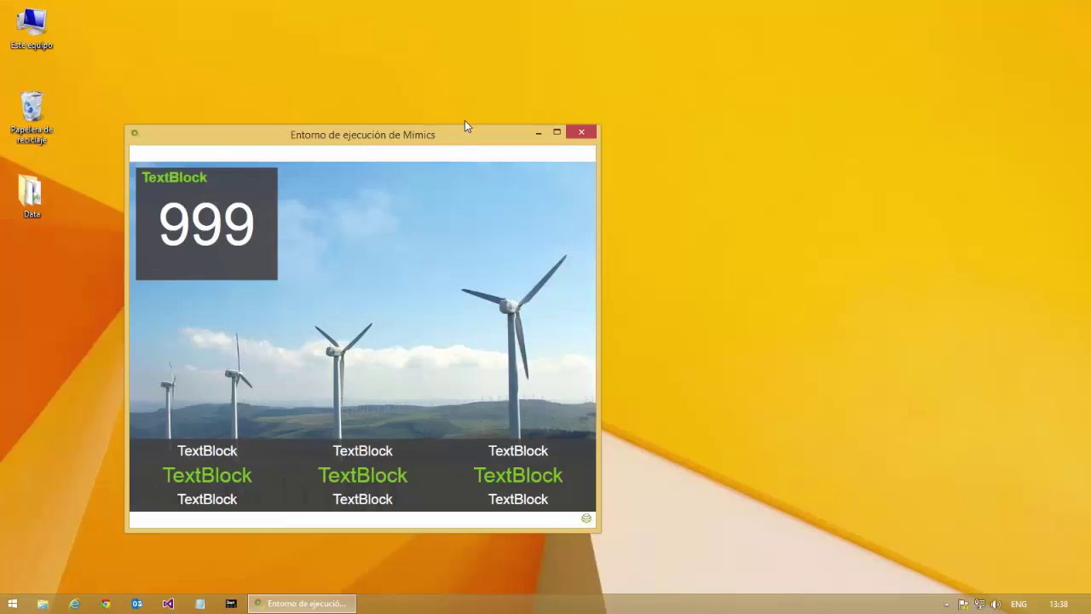
left_click_drag(464, 126, 359, 38)
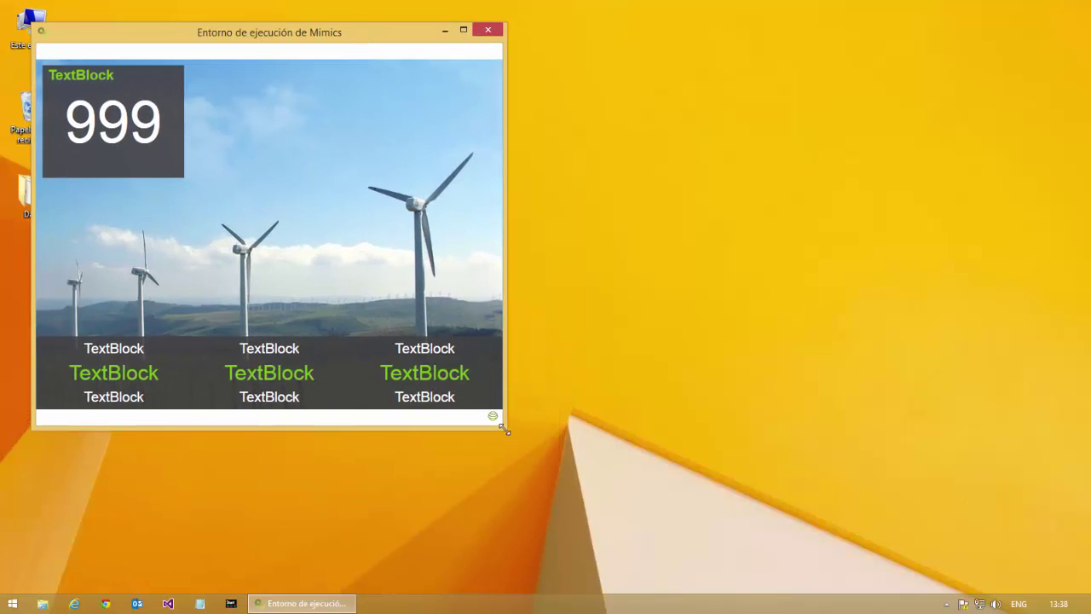
left_click_drag(505, 428, 741, 570)
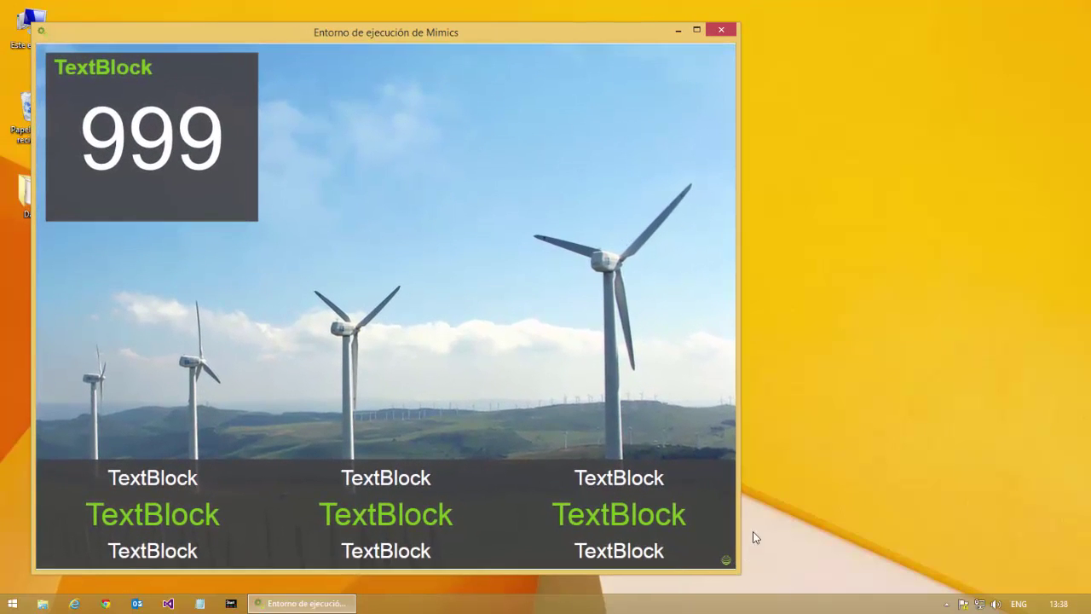